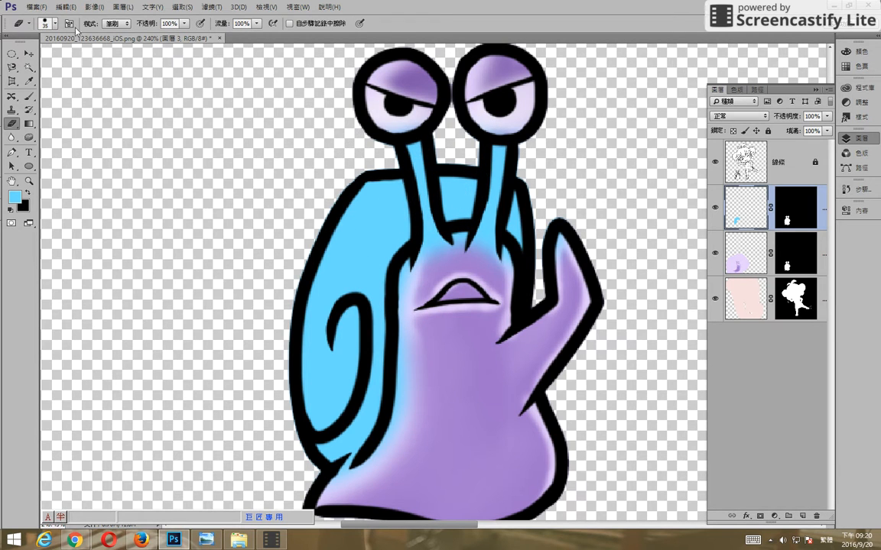
- Erase the blue spill from the snail's eye stalks and face with a 20 px eraser at 100% hardness
click(54, 24)
mouse_move(125, 83)
mouse_down()
mouse_move(58, 82)
mouse_move(136, 78)
mouse_up()
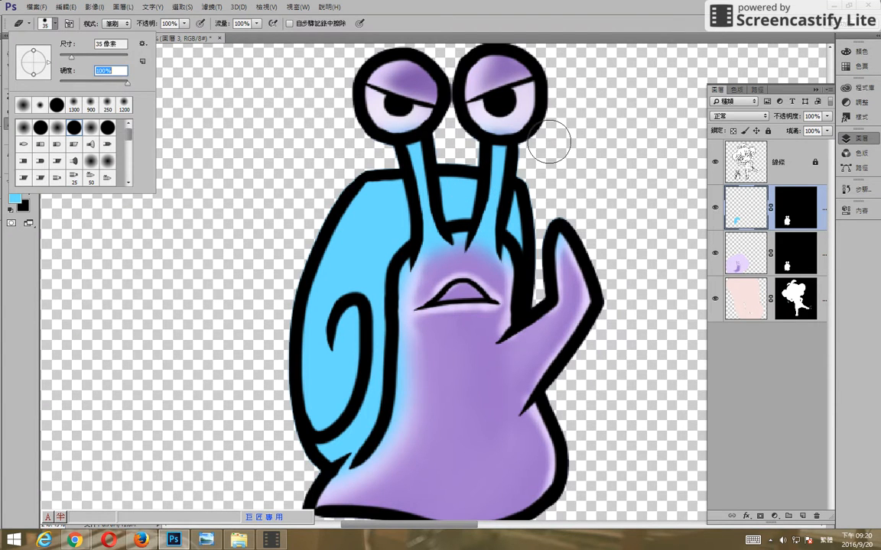
click(570, 123)
key([)
key([)
key([)
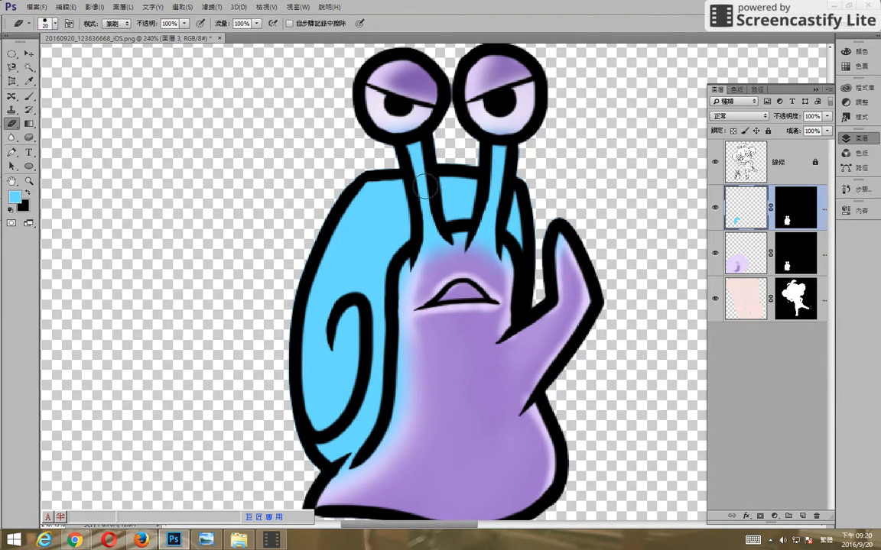
mouse_move(412, 145)
mouse_down()
mouse_move(428, 234)
mouse_move(412, 294)
mouse_move(413, 268)
mouse_move(456, 253)
mouse_move(441, 249)
mouse_move(480, 257)
mouse_move(497, 137)
mouse_move(494, 166)
mouse_move(490, 120)
mouse_move(426, 131)
mouse_move(383, 122)
mouse_move(444, 96)
mouse_move(479, 171)
mouse_move(493, 149)
mouse_move(493, 256)
mouse_up()
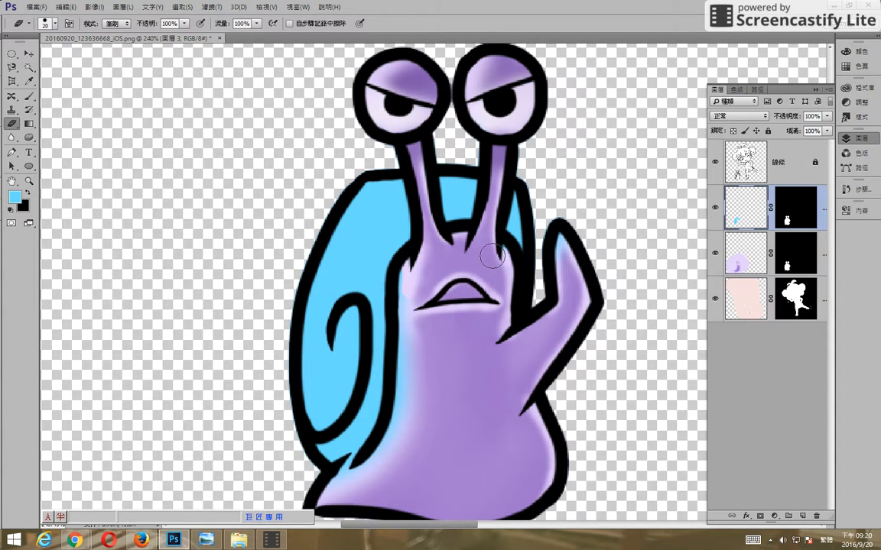
- Erase the remaining blue spill from the snail's raised arm, the body edge beside the shell and the tail
drag(551, 257, 558, 226)
drag(407, 277, 409, 318)
drag(437, 395, 443, 315)
mouse_move(364, 402)
mouse_down()
mouse_move(333, 415)
mouse_move(358, 397)
mouse_up()
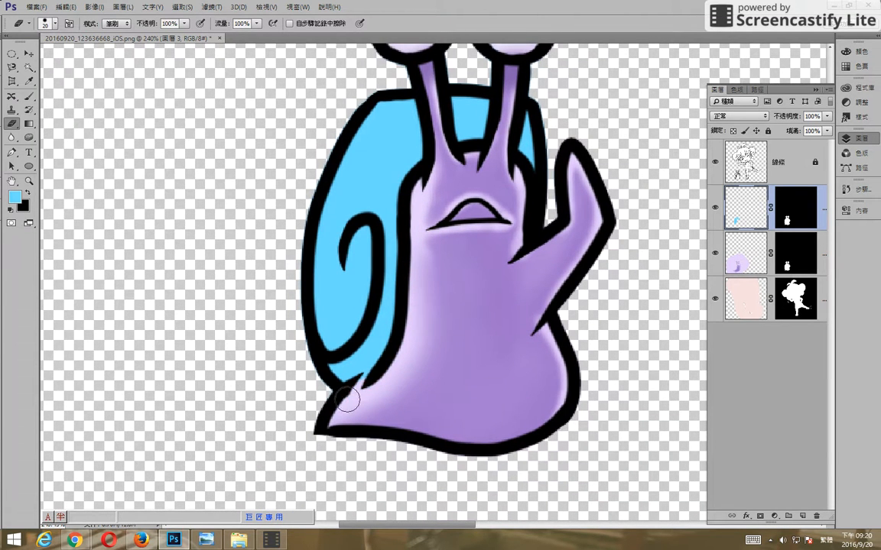
drag(399, 164, 410, 218)
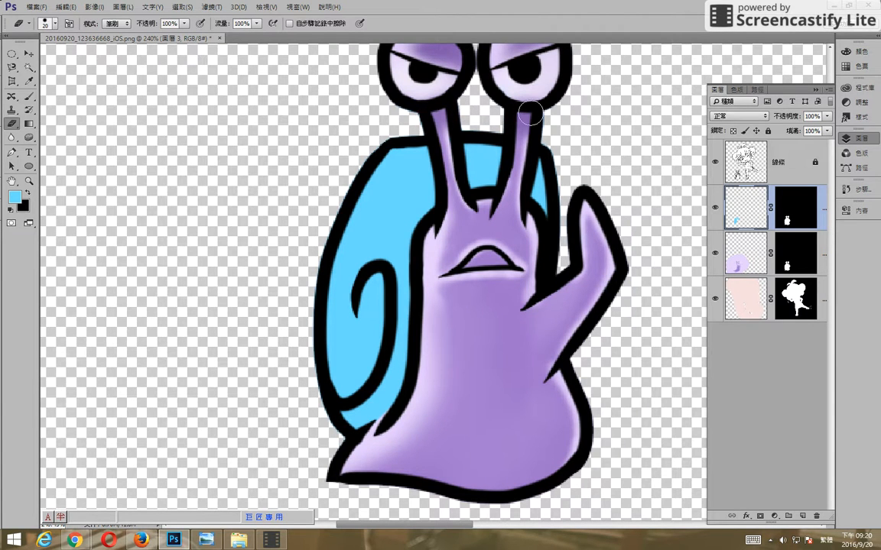
mouse_move(537, 110)
mouse_down()
mouse_move(544, 177)
mouse_move(539, 113)
mouse_up()
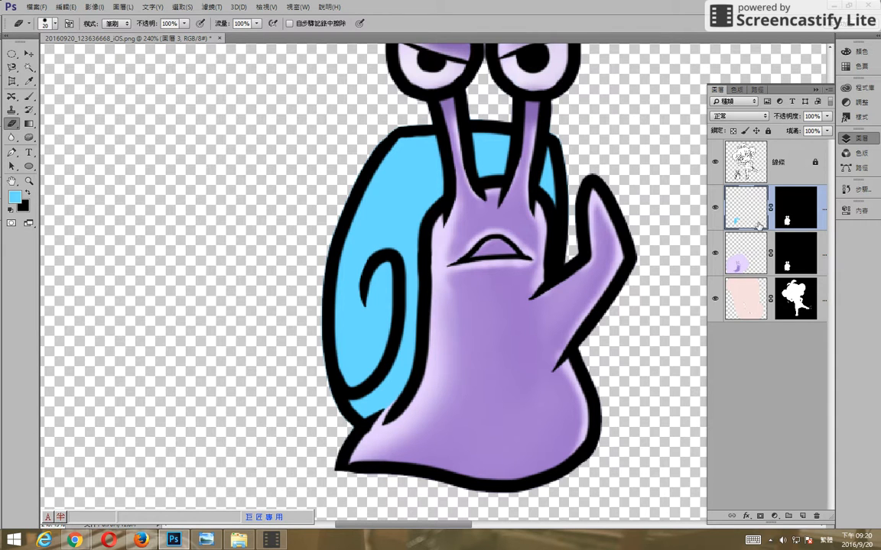
- Check the blue shell layer with its mask off, then apply the layer mask permanently to that layer
shift+click(793, 217)
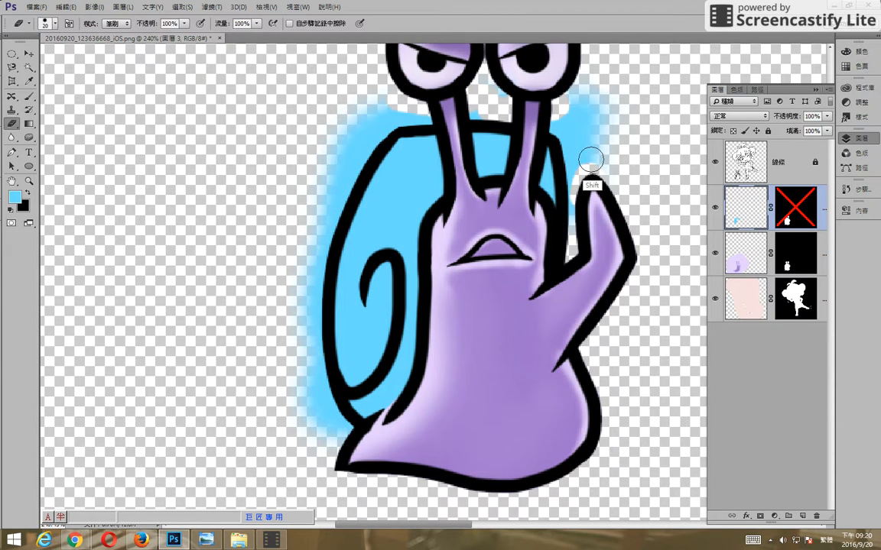
shift+click(792, 217)
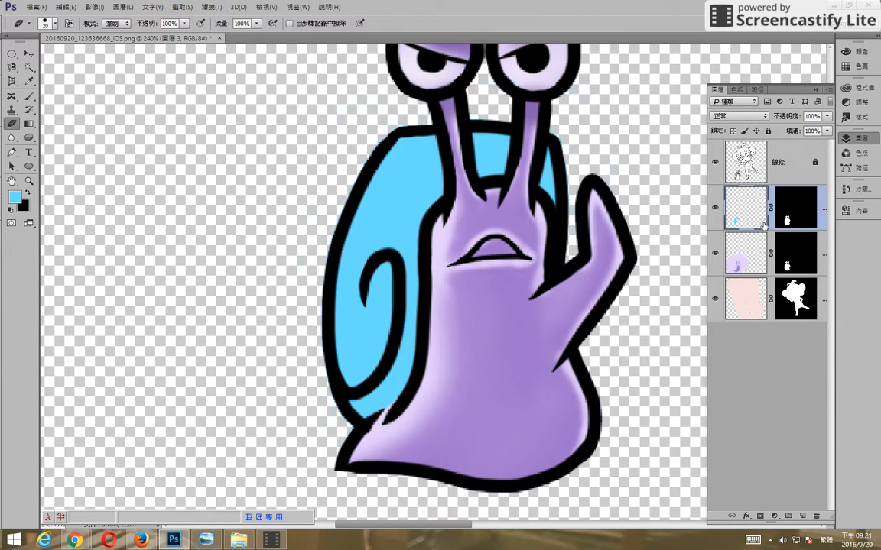
right_click(794, 214)
click(793, 208)
right_click(794, 211)
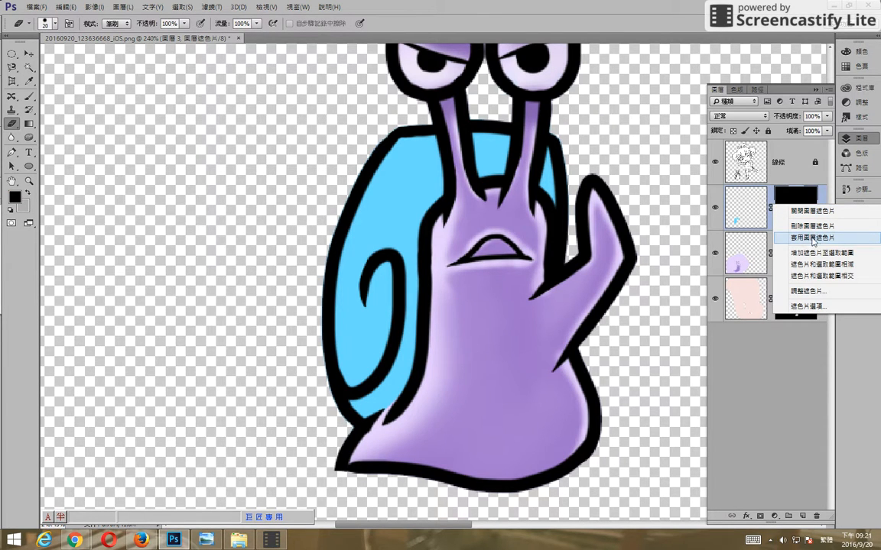
click(815, 238)
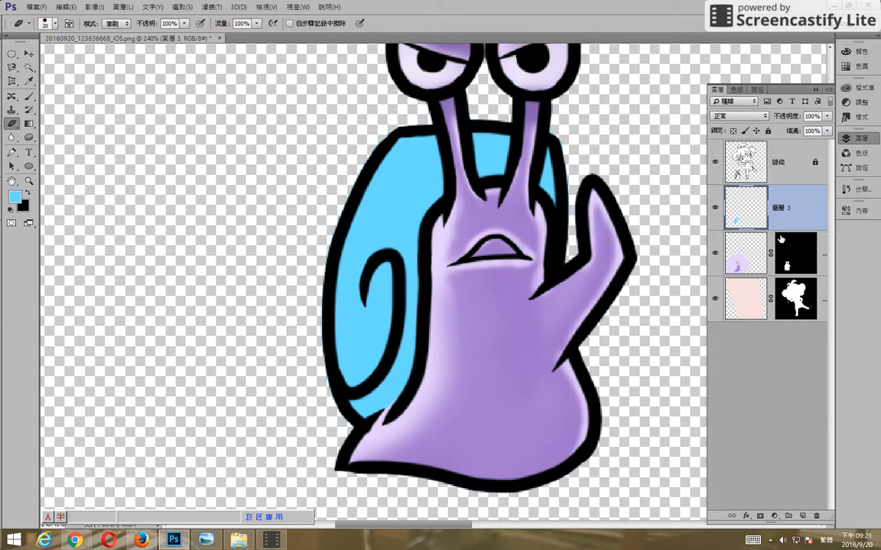
- Erase the stray blue remnants around the shell while the line art and purple body layers are temporarily hidden
click(715, 255)
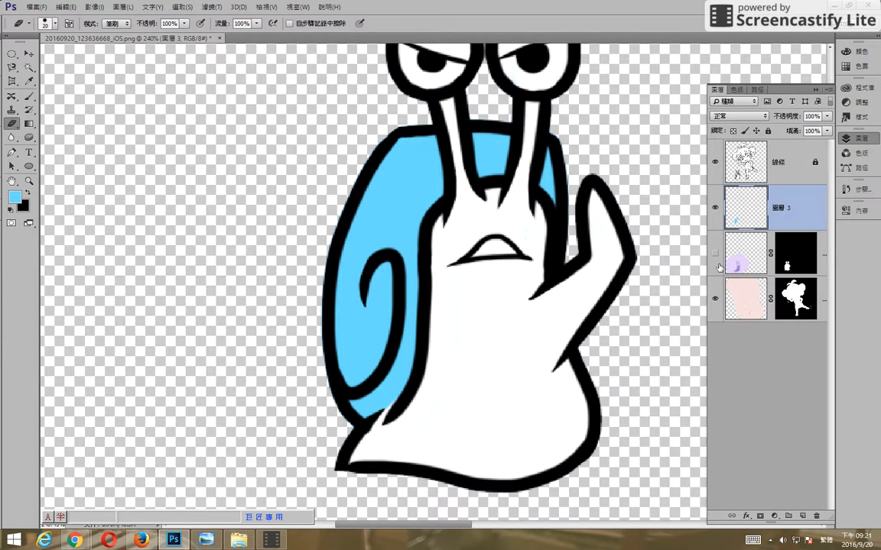
click(715, 163)
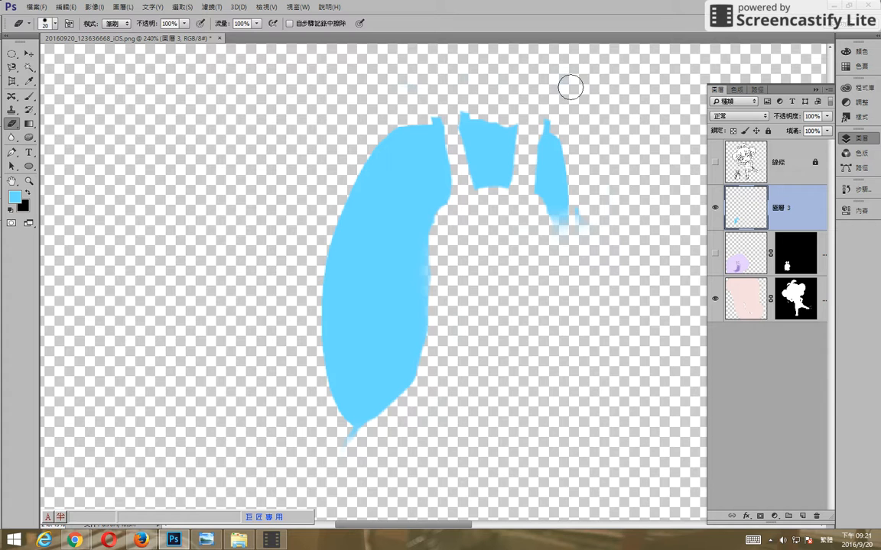
drag(582, 208, 583, 230)
click(714, 253)
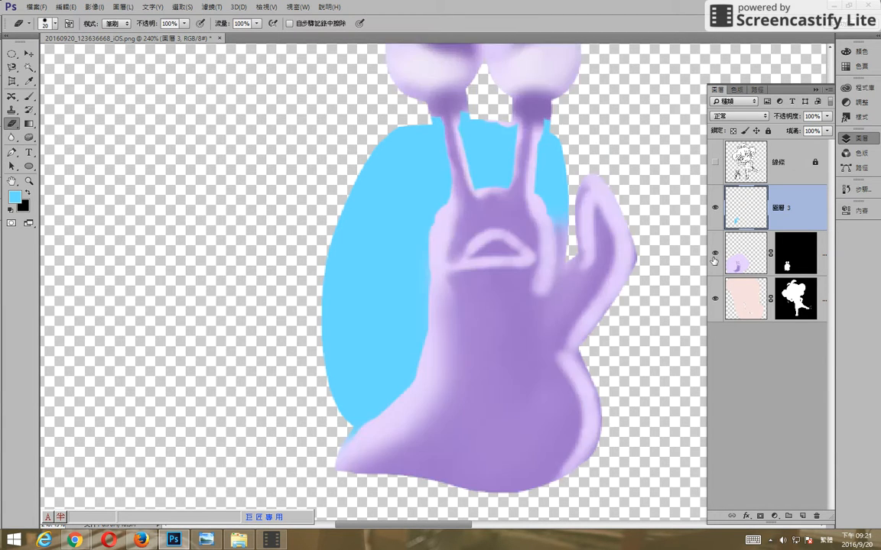
click(715, 162)
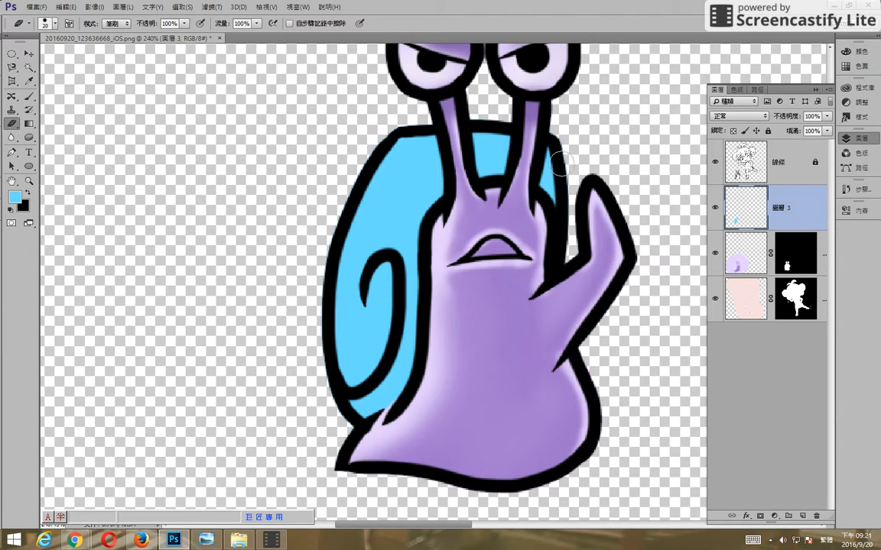
- Add a mask to the shell layer from its own painted outline and make the layer's pixels active for painting
ctrl+click(734, 236)
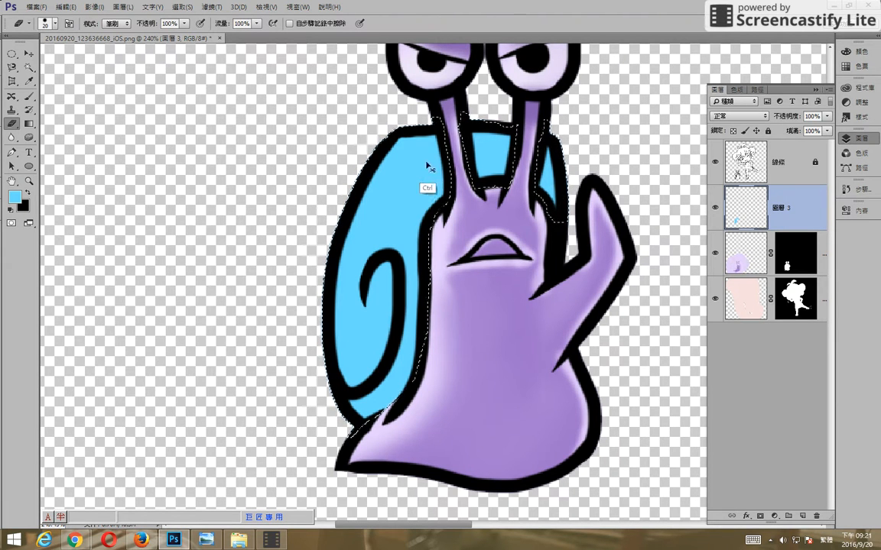
click(760, 517)
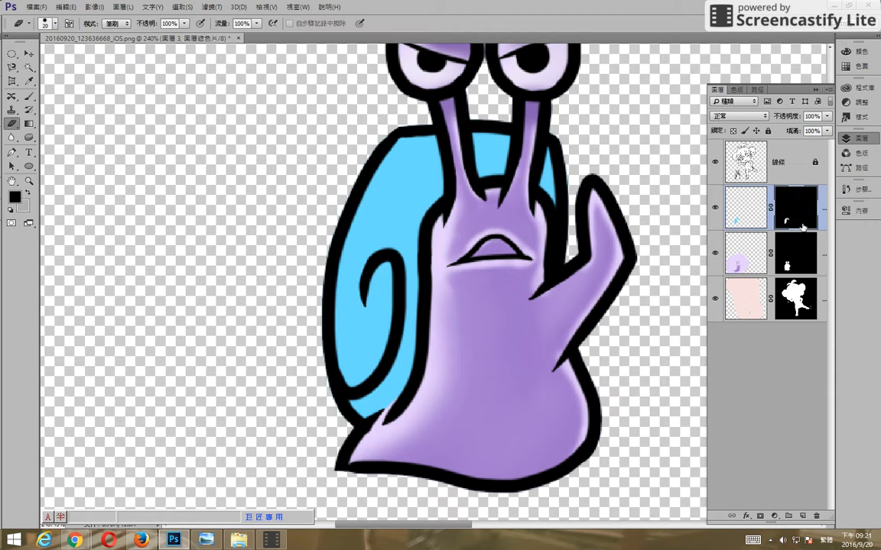
click(745, 207)
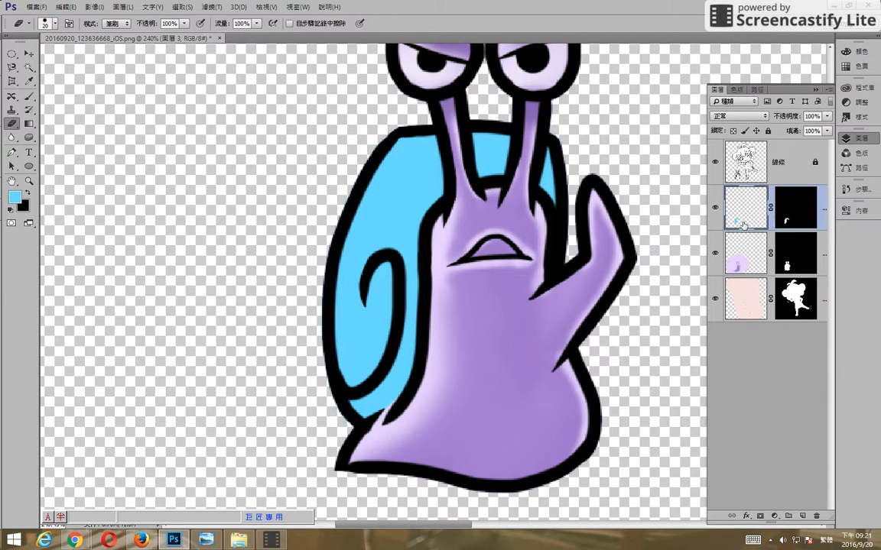
- Set the foreground colour to the darker blue #20aedd for shading the shell
click(16, 199)
drag(488, 74, 505, 120)
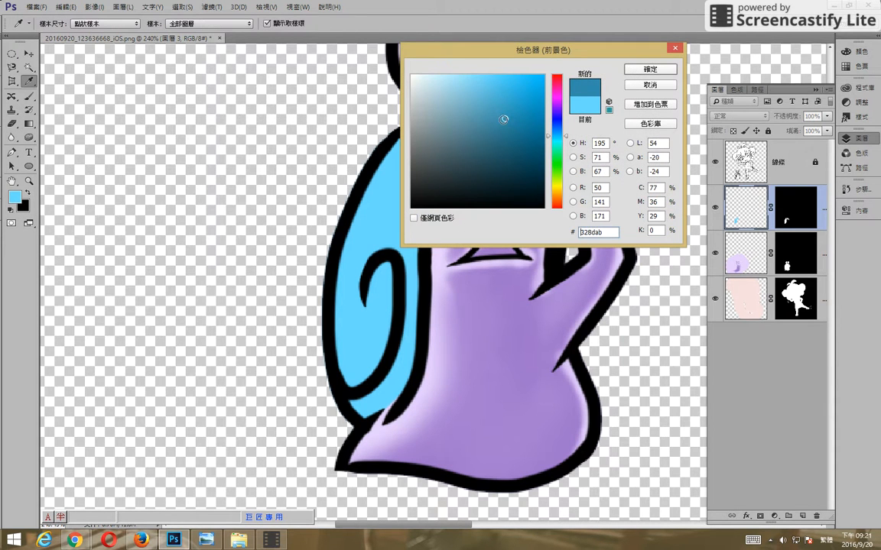
click(523, 93)
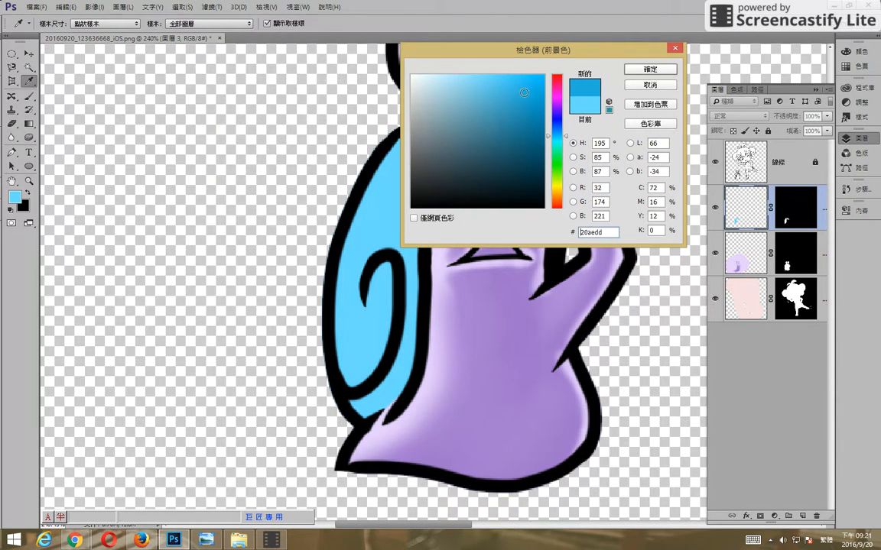
click(642, 70)
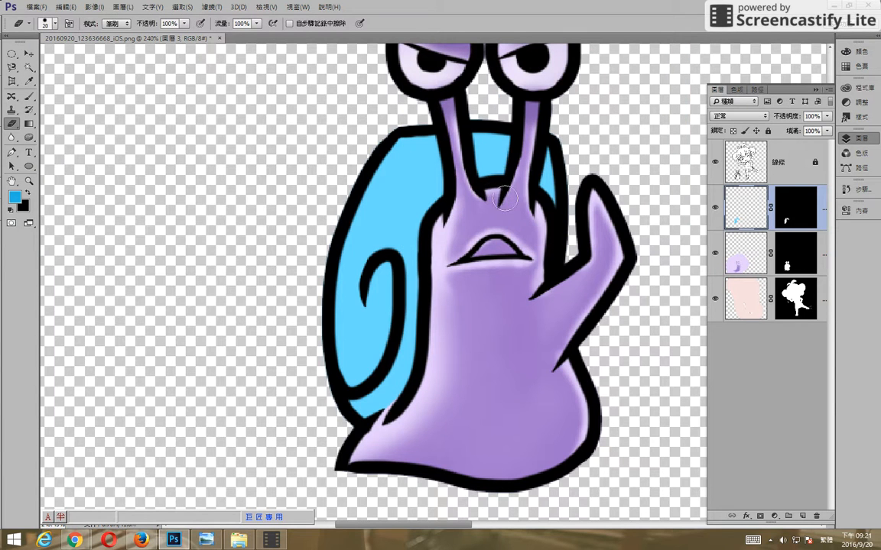
key(bracketright)
key(bracketright)
key(bracketright)
text(60)
key(Tab)
key(Tab)
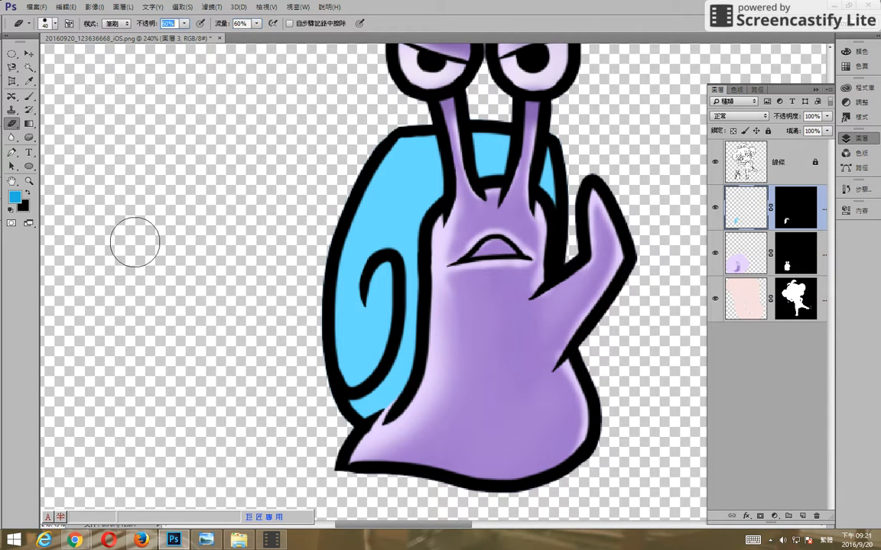
click(51, 26)
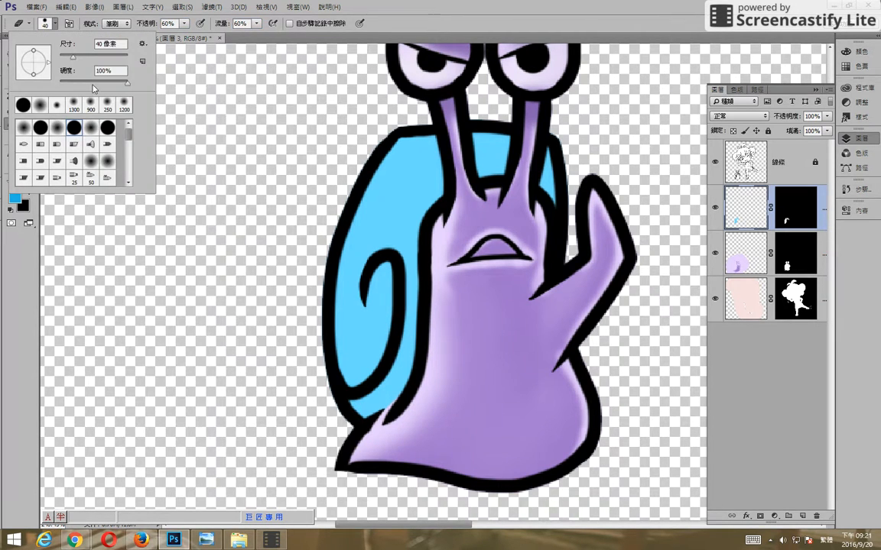
click(532, 3)
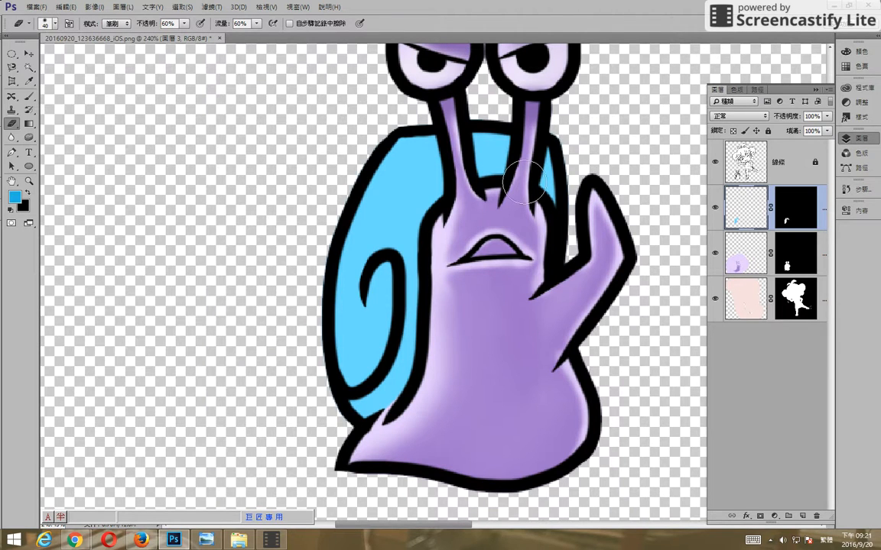
key(bracketright)
key(bracketright)
mouse_move(585, 144)
mouse_down()
mouse_move(524, 184)
mouse_move(556, 282)
mouse_move(519, 142)
mouse_up()
- Paint darker blue shading with a 60 px brush on the upper shell around and between the eye stalks
click(29, 96)
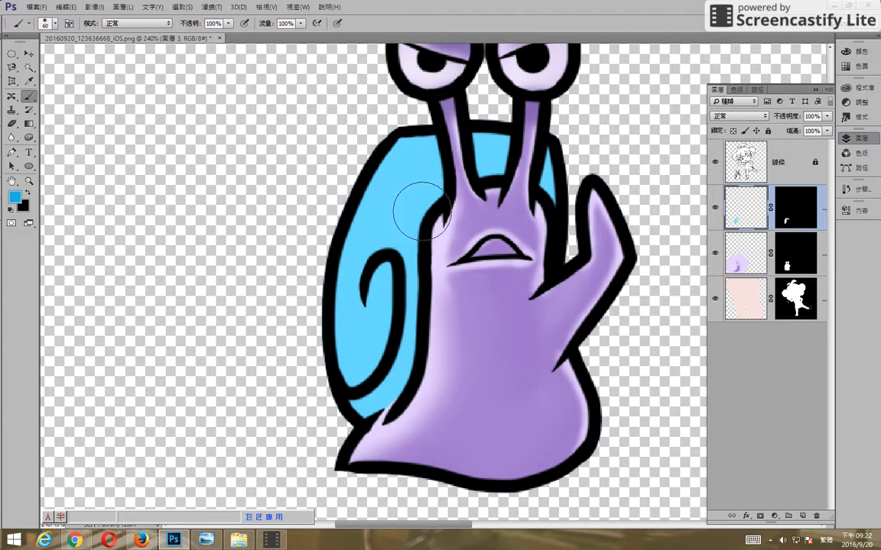
mouse_move(527, 146)
mouse_down()
mouse_move(497, 187)
mouse_move(455, 136)
mouse_move(386, 118)
mouse_move(441, 167)
mouse_move(428, 191)
mouse_move(401, 185)
mouse_up()
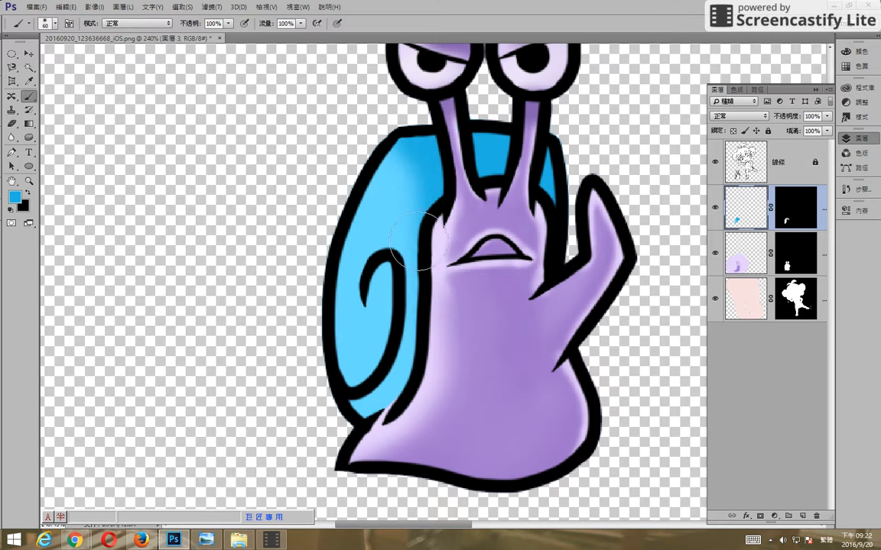
mouse_move(464, 153)
mouse_down()
mouse_move(536, 168)
mouse_move(533, 158)
mouse_move(428, 153)
mouse_up()
- Paint darker blue shading down the shell's inner edge beside the body with a 35 px brush
key(bracketleft)
key(bracketleft)
key(bracketleft)
key(bracketleft)
mouse_move(433, 282)
mouse_down()
mouse_move(409, 181)
mouse_move(431, 242)
mouse_move(409, 164)
mouse_move(429, 309)
mouse_move(422, 279)
mouse_move(409, 388)
mouse_move(386, 419)
mouse_move(357, 435)
mouse_move(400, 391)
mouse_up()
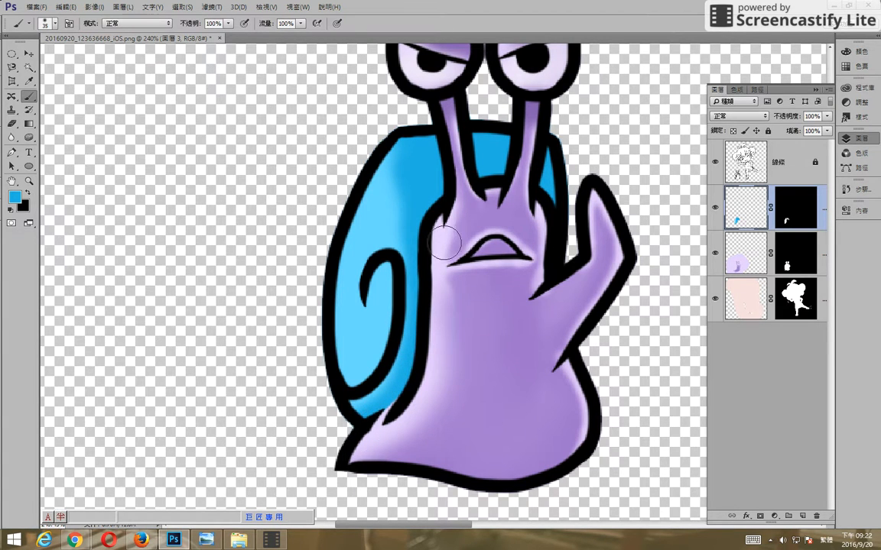
- Deepen the shadow on the shell behind the eye stalks with #058fbc, using the brush at 72% hardness
click(46, 24)
drag(63, 82, 106, 84)
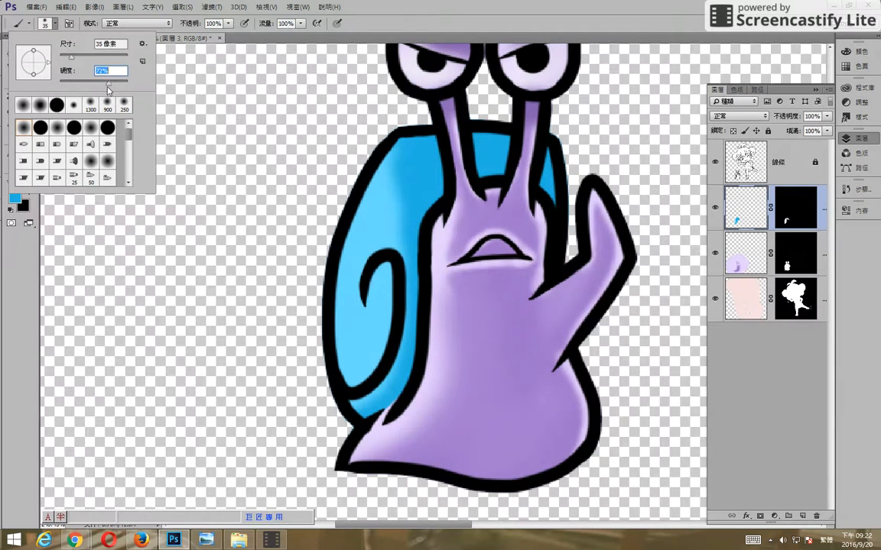
click(300, 8)
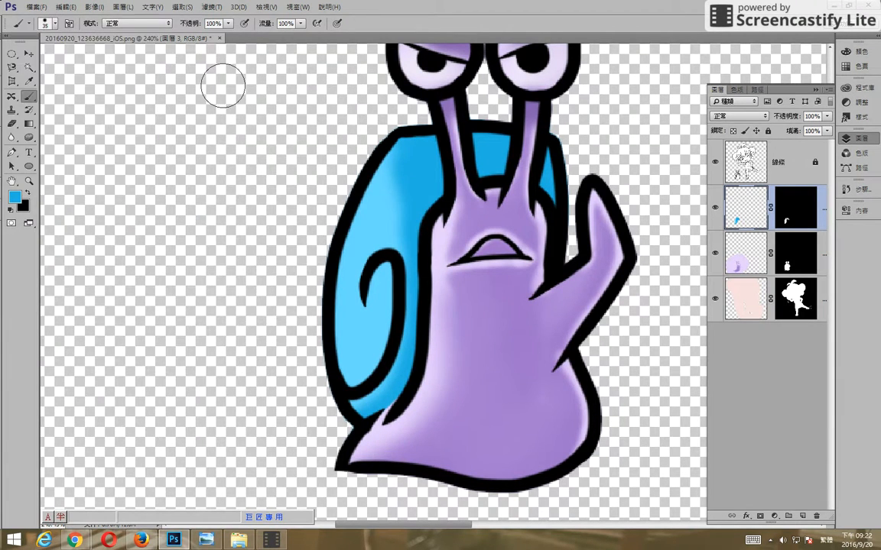
click(16, 198)
click(538, 109)
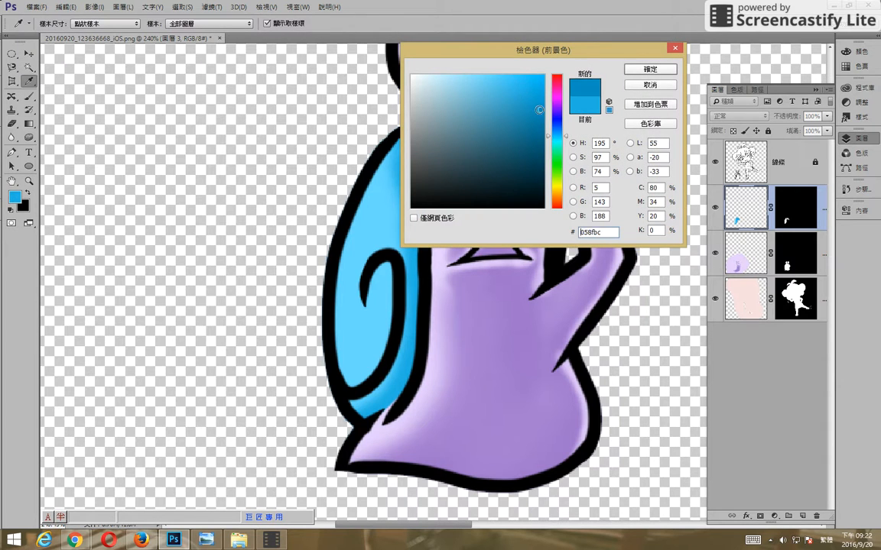
click(650, 70)
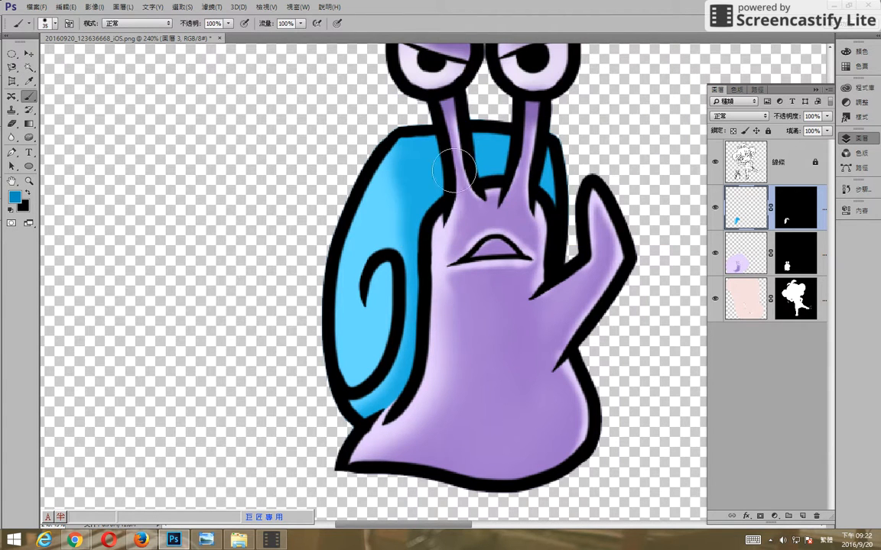
mouse_move(507, 145)
mouse_down()
mouse_move(442, 148)
mouse_move(493, 206)
mouse_move(466, 217)
mouse_move(459, 190)
mouse_move(413, 129)
mouse_move(436, 213)
mouse_up()
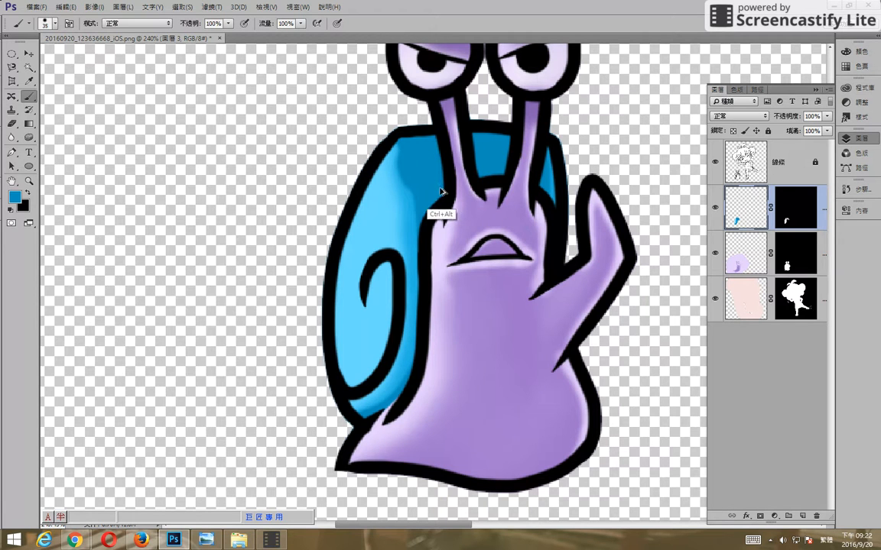
- Paint a thin highlight along the shell's upper rim with a 10 px brush in light blue sampled from the shell
alt+click(368, 214)
key(bracketleft)
key(bracketleft)
key(bracketleft)
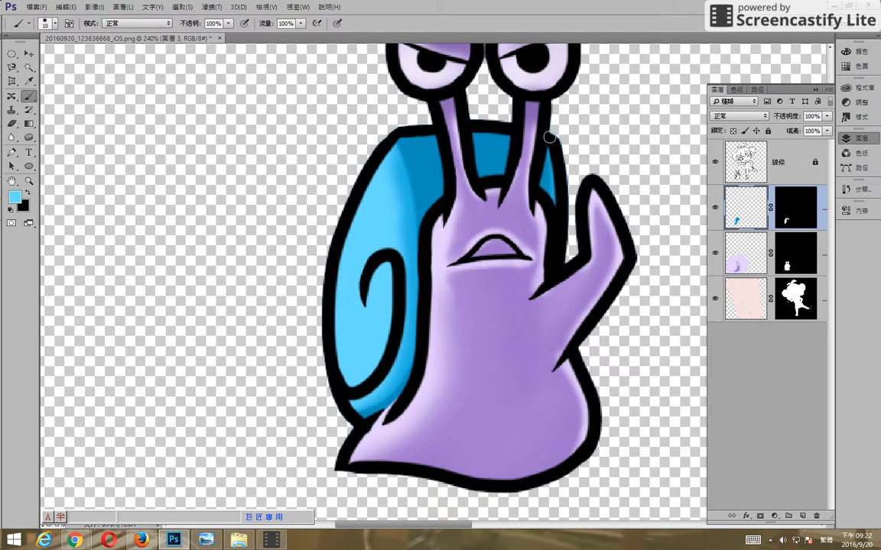
drag(548, 143, 550, 208)
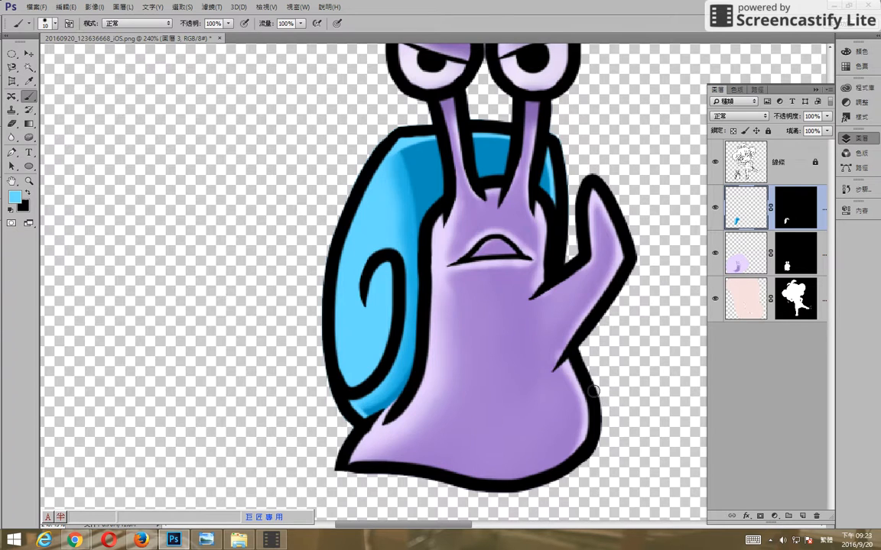
- Group the snail's shell and body layers into a new group named 蝸牛 and check its contents
scroll(594, 390, down, 3)
scroll(540, 397, down, 2)
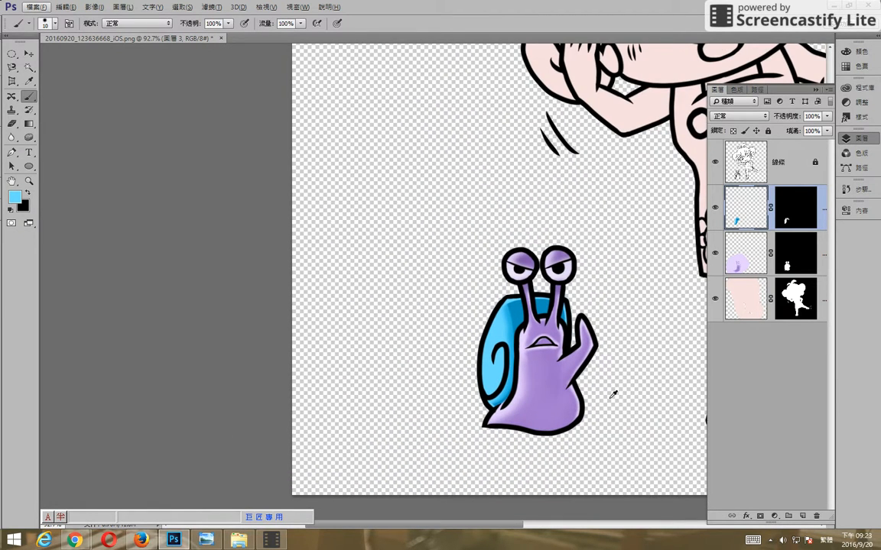
click(739, 208)
shift+click(749, 260)
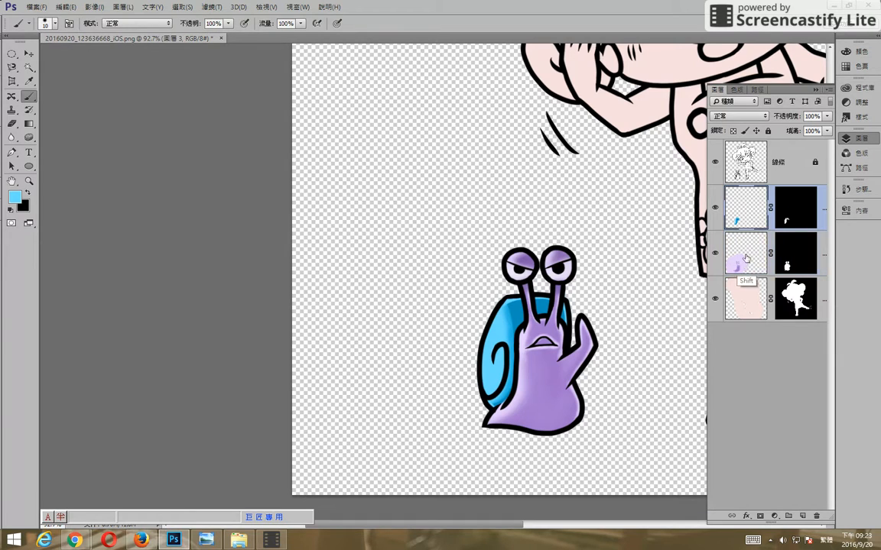
click(827, 91)
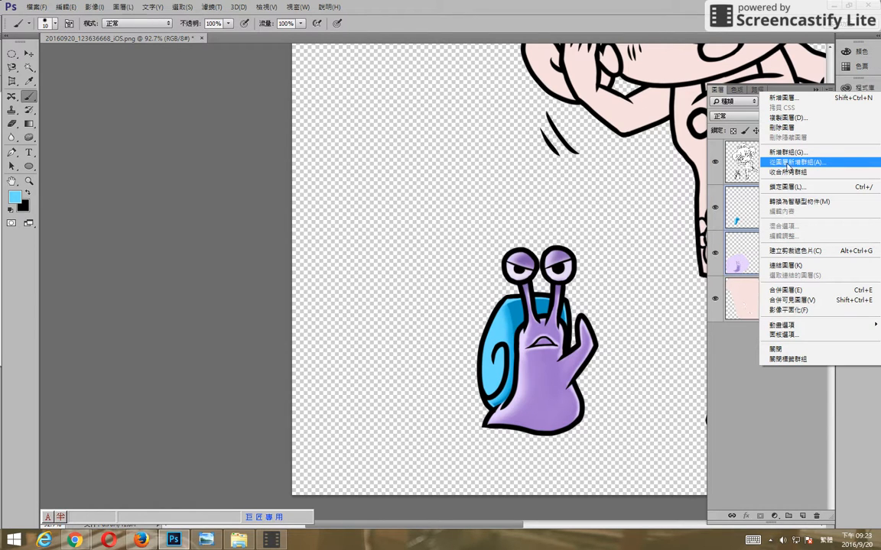
click(790, 163)
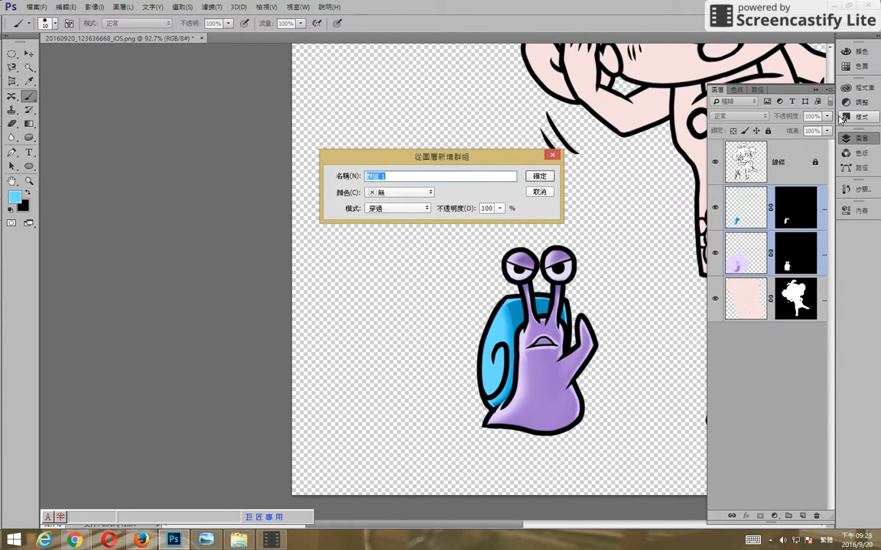
text(蝸牛)
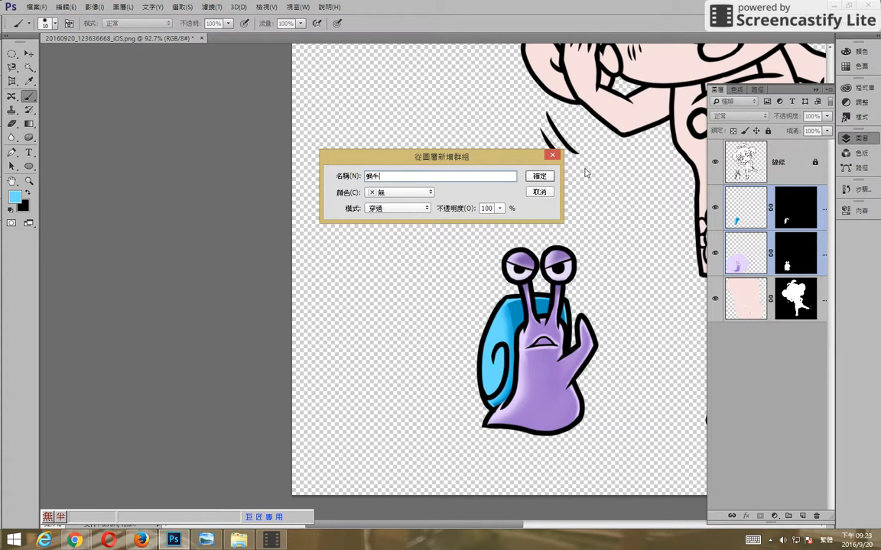
click(540, 177)
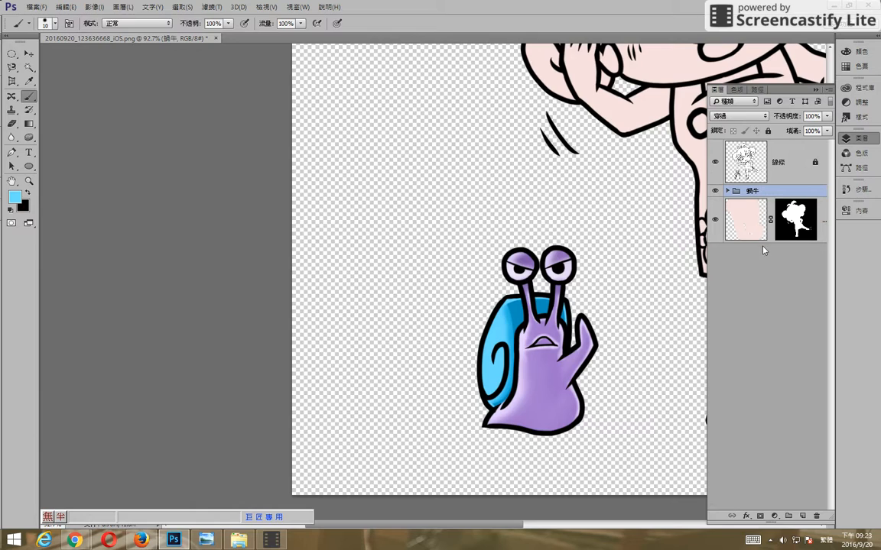
scroll(529, 334, down, 5)
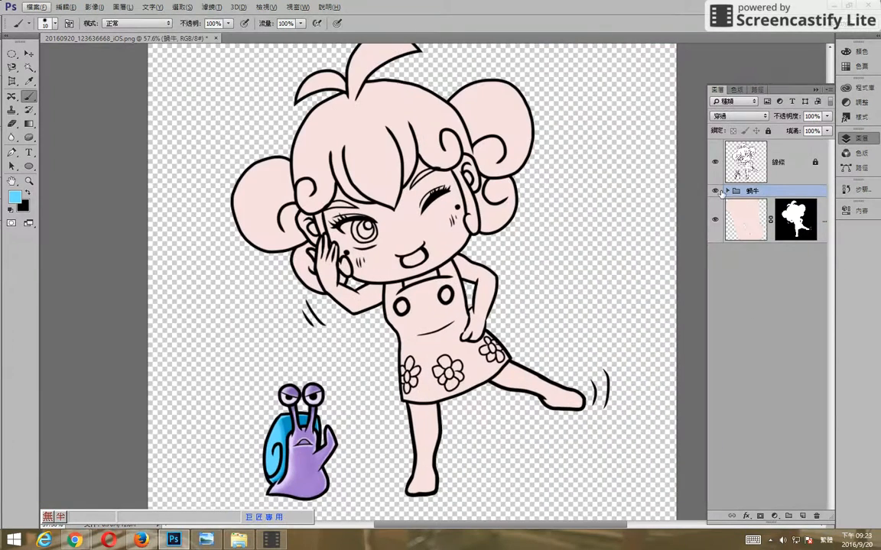
click(727, 191)
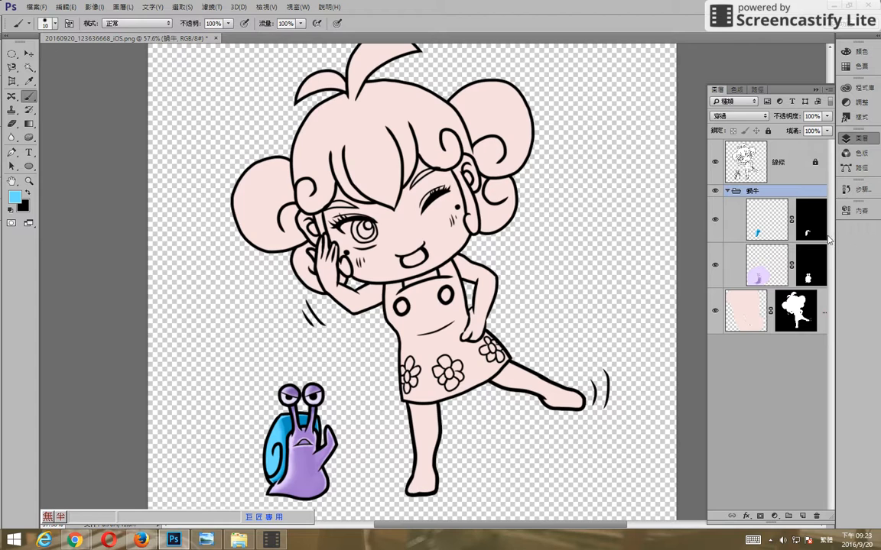
click(726, 191)
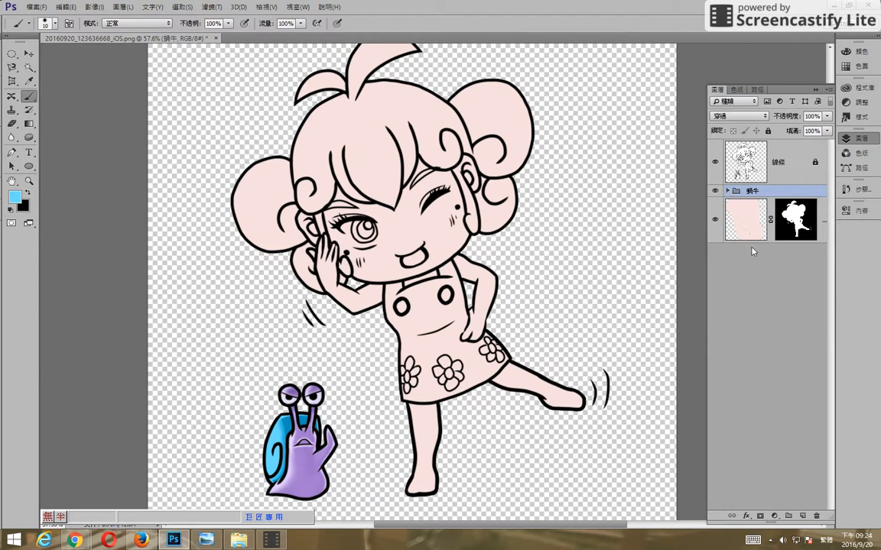
- Select the girl's skin layer, sample its light pink and enlarge the brush to 175 px
click(752, 225)
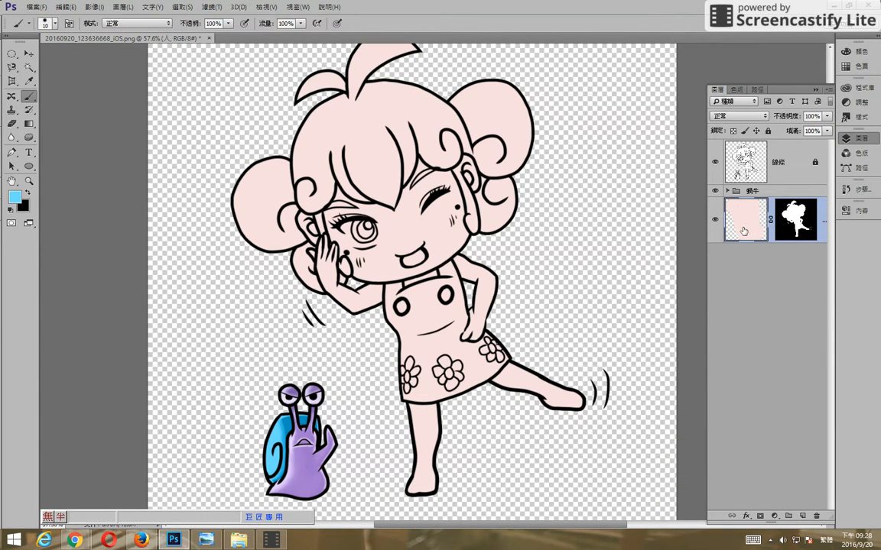
drag(355, 219, 394, 243)
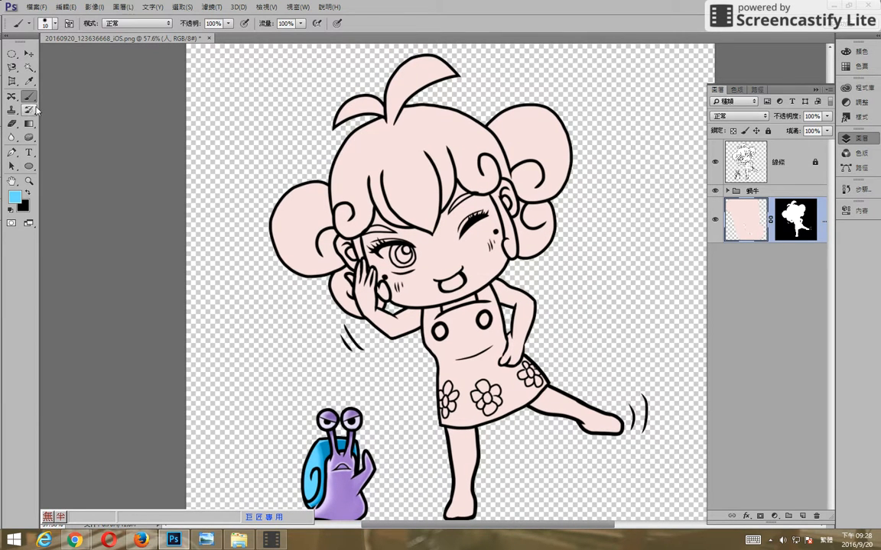
alt+click(403, 141)
key(])
key(])
key(])
key(])
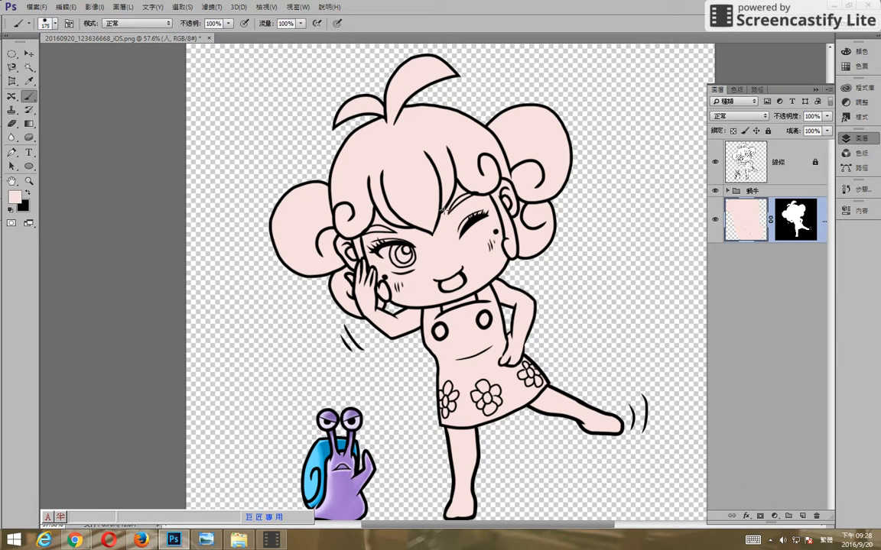
- Set the foreground colour to #f3bfbf and the brush to 50% opacity, 50% flow and 25% hardness
key(alt)
click(14, 197)
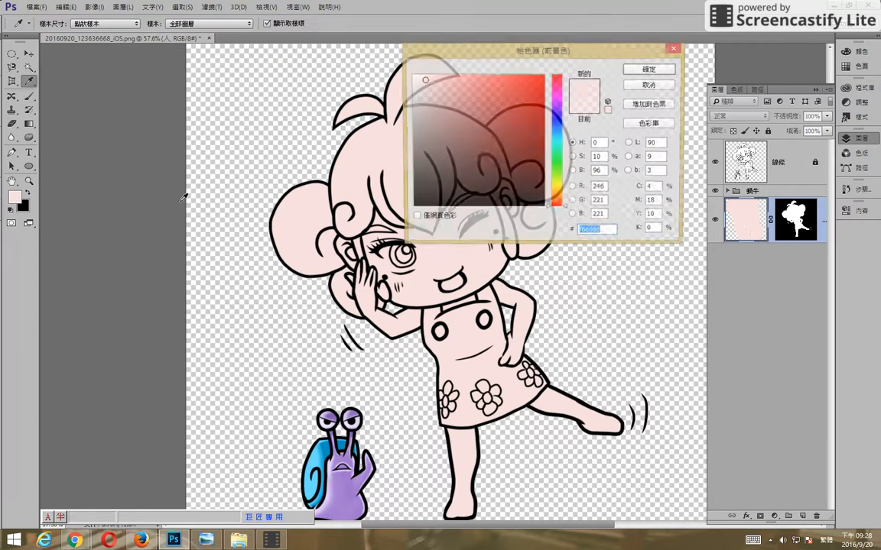
click(440, 80)
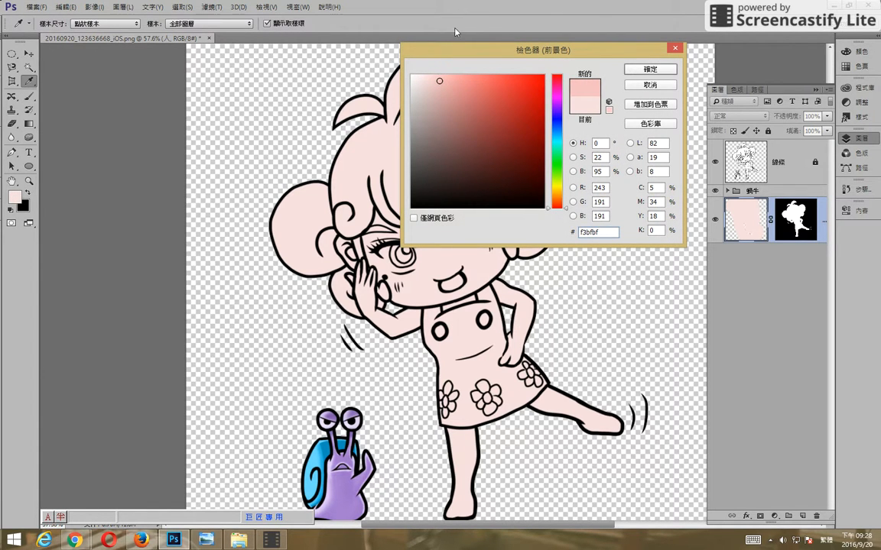
click(648, 70)
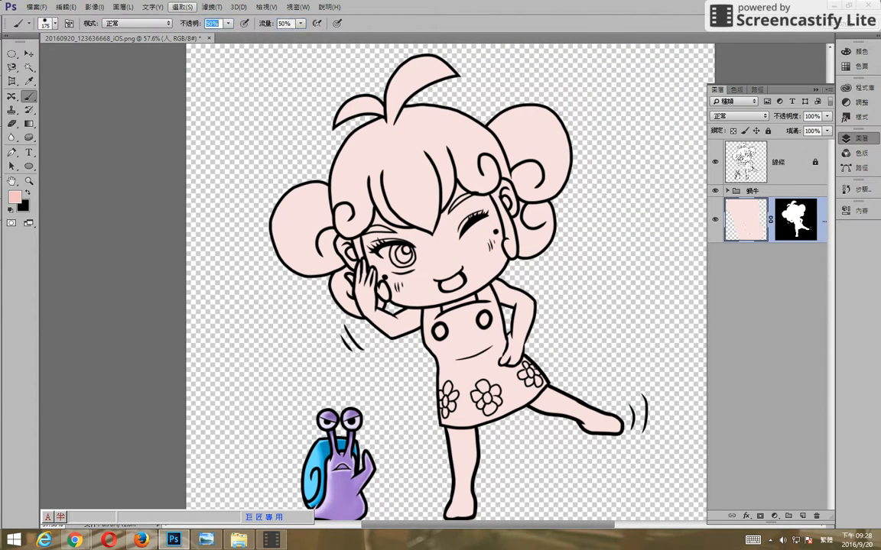
click(49, 26)
click(85, 82)
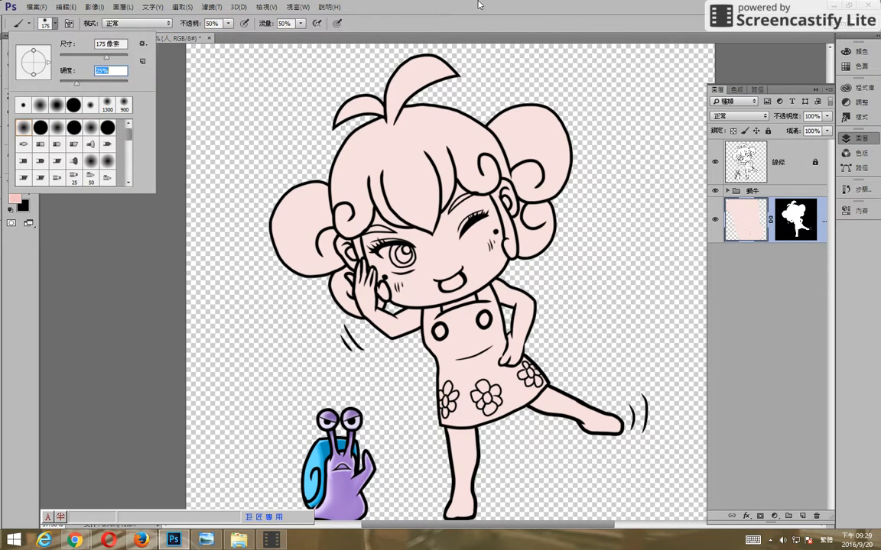
key(Return)
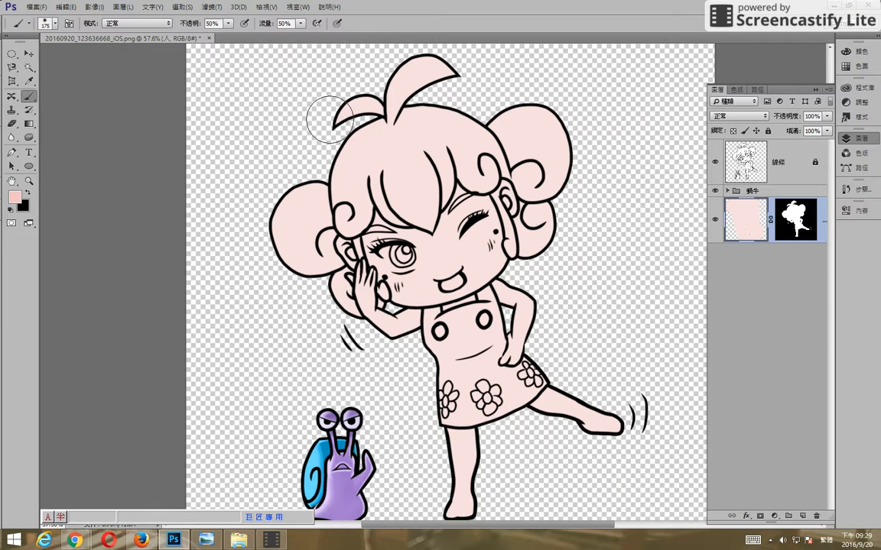
right_click(288, 119)
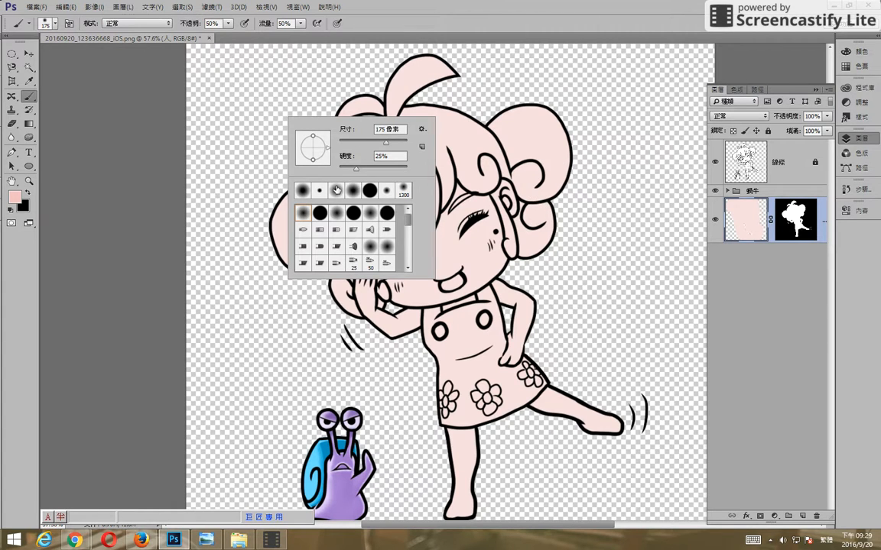
click(473, 75)
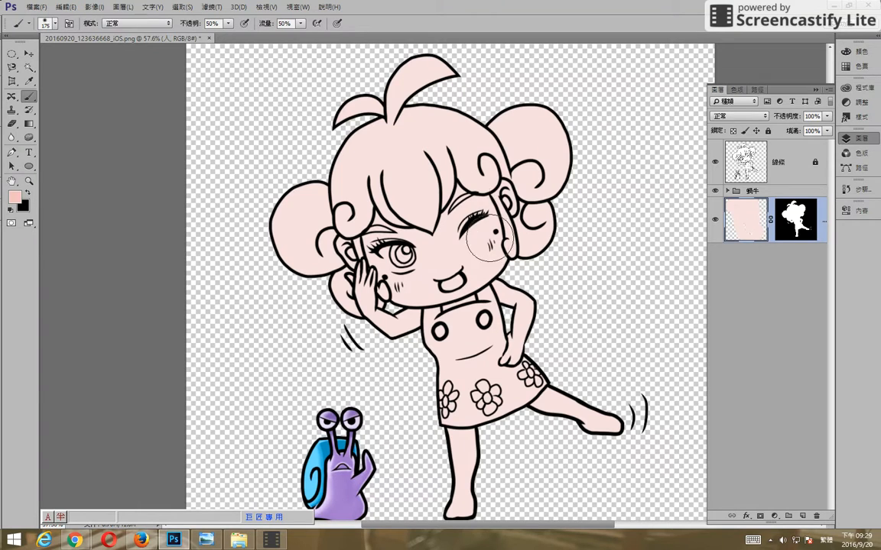
- Paint soft pink shading over the winking side of the girl's face, her chin, torso and arms
mouse_move(506, 191)
mouse_down()
mouse_move(471, 301)
mouse_move(422, 293)
mouse_move(480, 246)
mouse_up()
drag(474, 172, 468, 267)
mouse_move(457, 192)
mouse_down()
mouse_move(478, 267)
mouse_move(467, 269)
mouse_move(471, 329)
mouse_up()
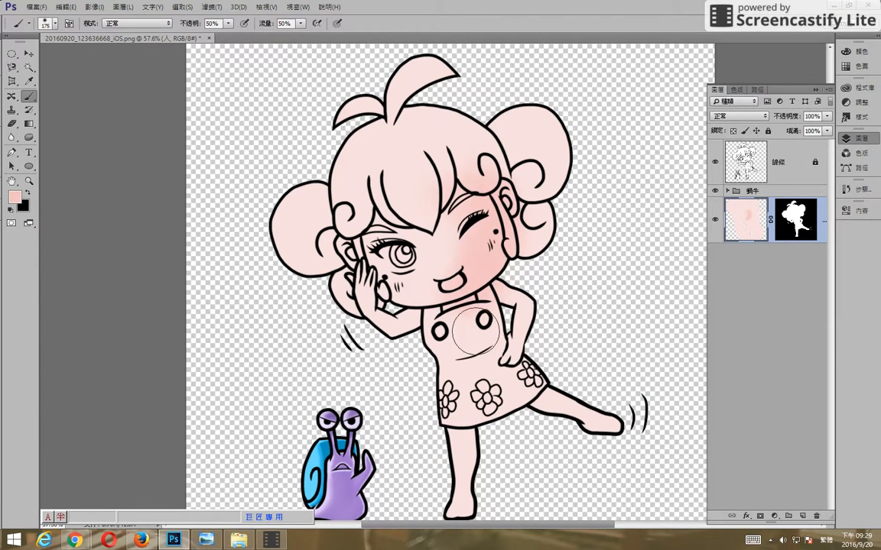
drag(483, 278, 497, 304)
drag(468, 127, 463, 195)
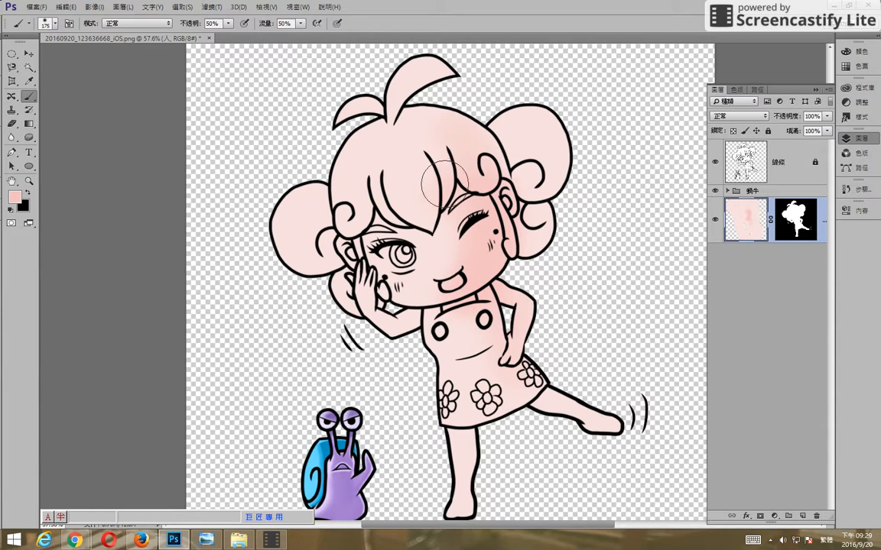
drag(421, 231, 368, 283)
drag(464, 246, 367, 302)
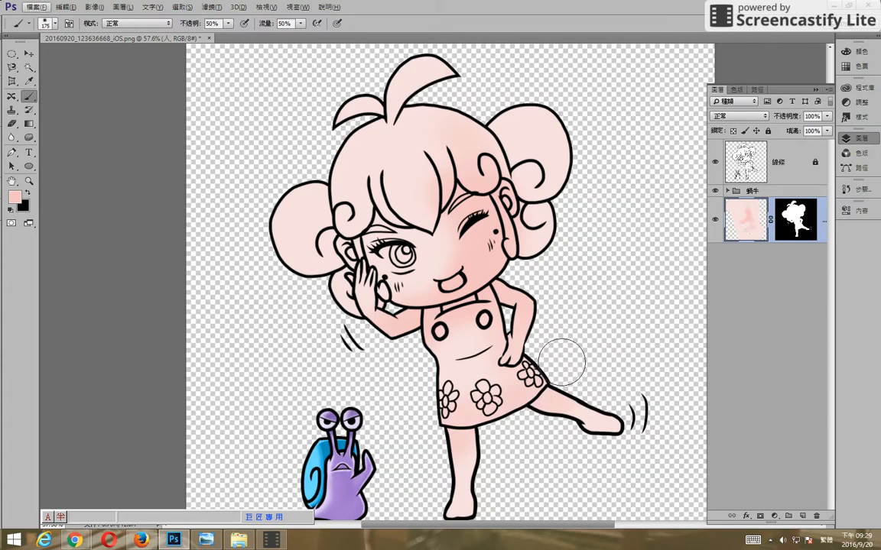
- Paint soft pink shading on the forehead beneath the parted bangs above the open eye with a 45 px brush
scroll(500, 294, up, 5)
drag(488, 309, 448, 330)
drag(525, 354, 450, 275)
key(bracketleft)
key(bracketleft)
key(bracketleft)
key(bracketleft)
key(bracketleft)
key(bracketleft)
key(bracketleft)
key(bracketleft)
key(bracketleft)
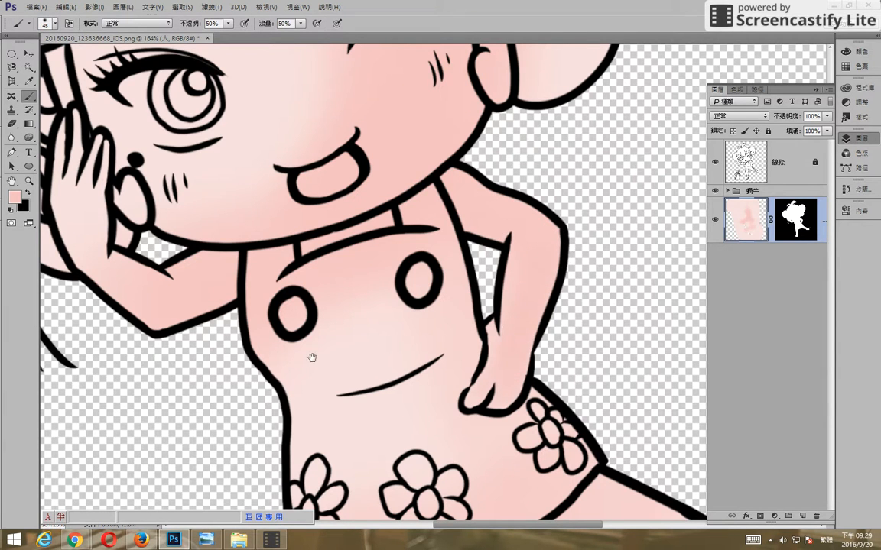
drag(327, 353, 456, 360)
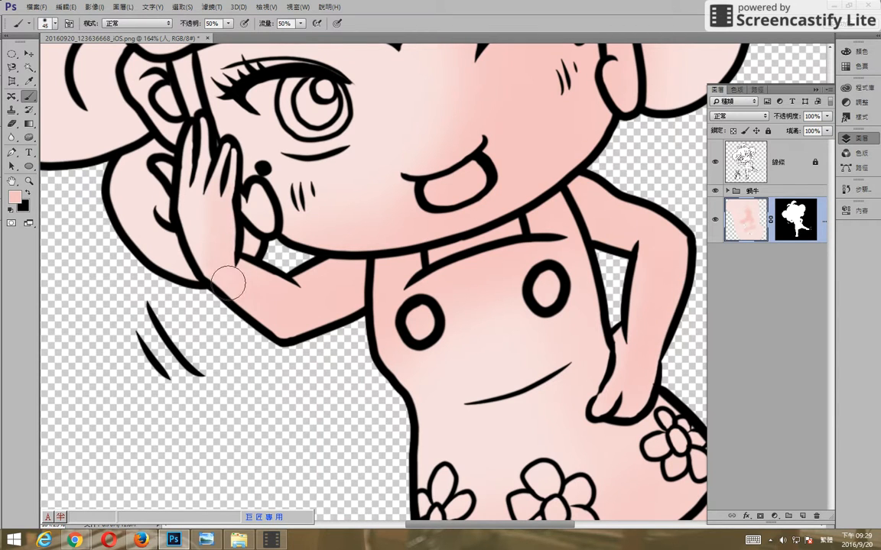
drag(538, 318, 528, 429)
mouse_move(386, 223)
mouse_down()
mouse_move(478, 247)
mouse_move(479, 264)
mouse_up()
mouse_move(314, 185)
mouse_down()
mouse_move(295, 239)
mouse_move(321, 189)
mouse_up()
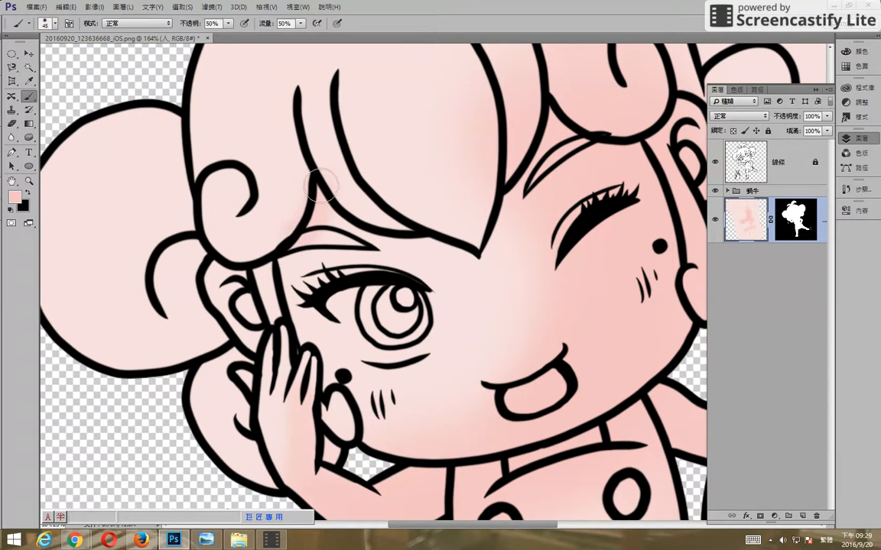
- Raise the brush hardness and set the foreground colour to the deeper pink #e79292
click(70, 23)
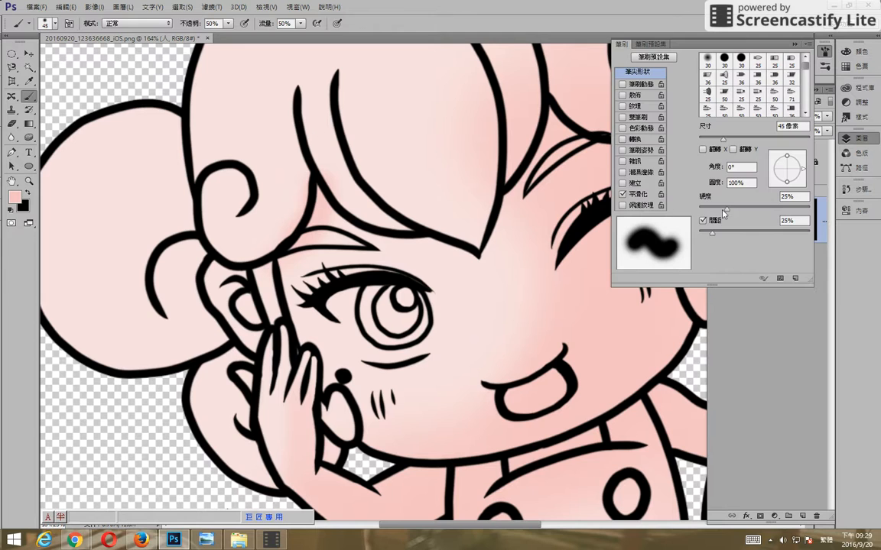
click(794, 45)
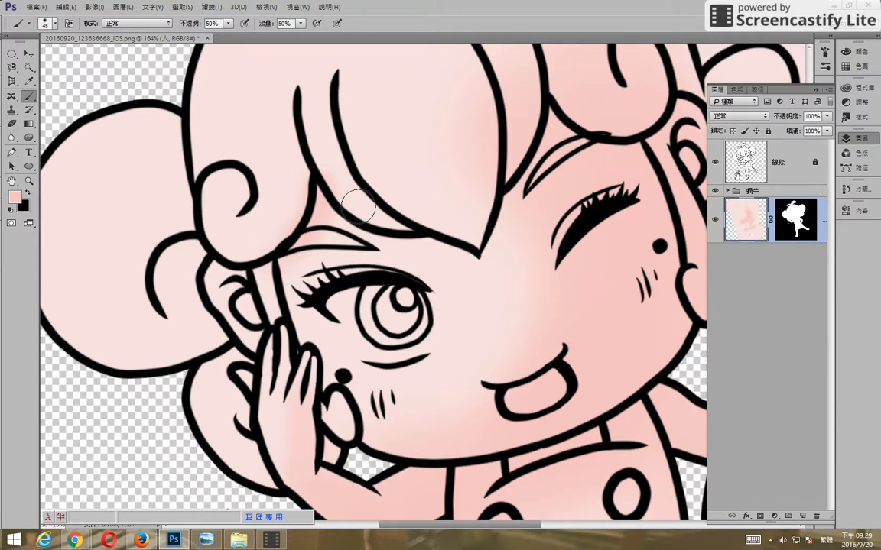
right_click(359, 198)
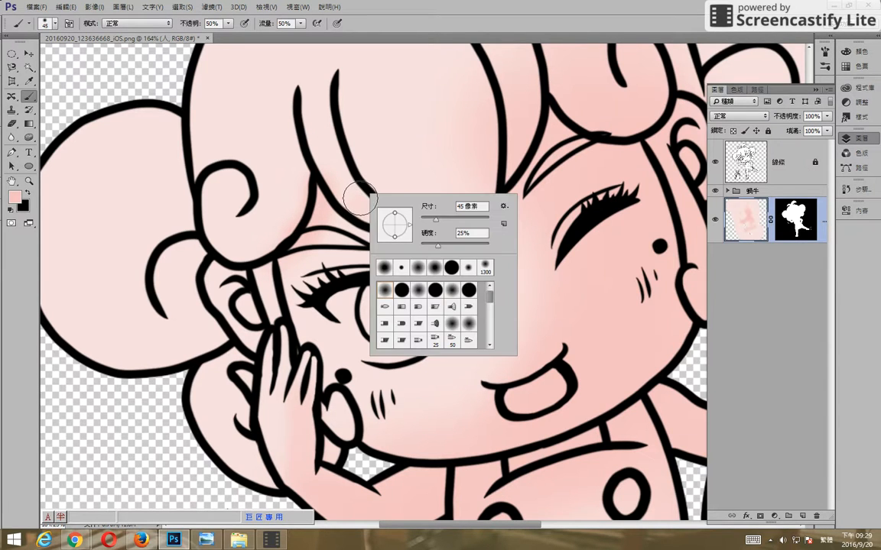
drag(454, 252, 465, 251)
click(507, 4)
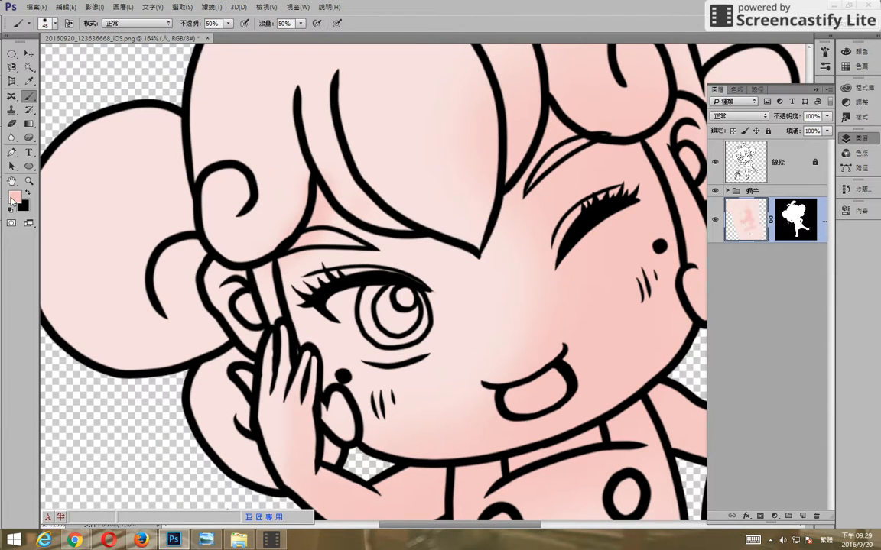
click(14, 197)
mouse_move(439, 80)
mouse_down()
mouse_move(464, 88)
mouse_move(458, 84)
mouse_up()
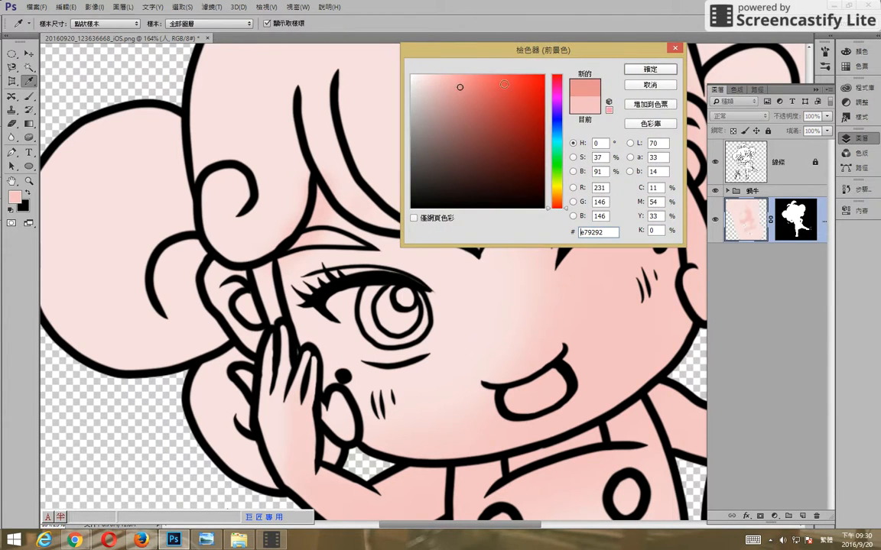
click(652, 70)
- Try shading the forehead beside the curled bang in the deeper pink and reduce the brush to 30 px
scroll(289, 187, down, 3)
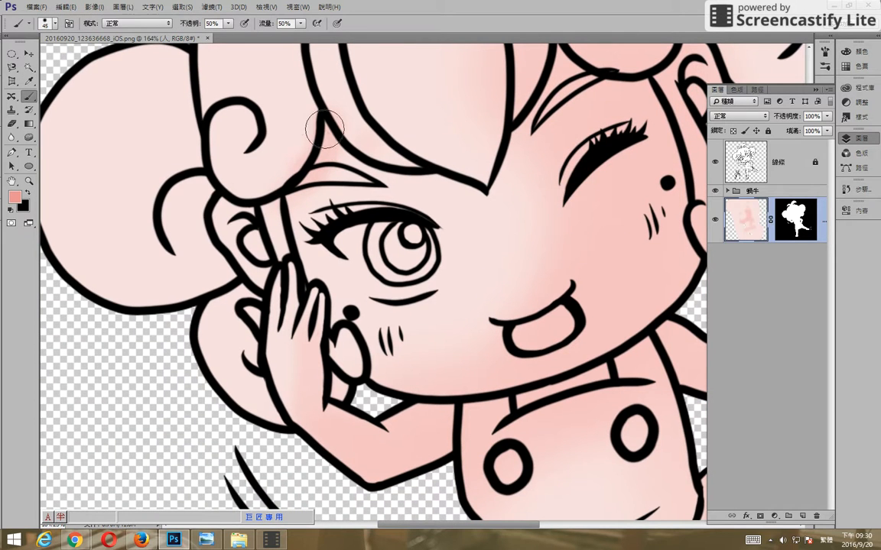
drag(288, 189, 298, 178)
key(bracketleft)
key(bracketleft)
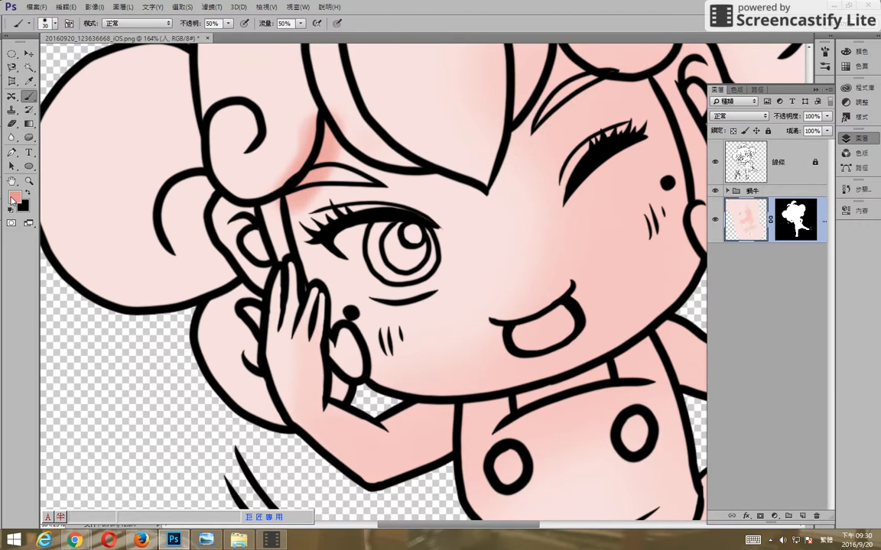
- Choose a slightly lighter pink foreground colour and undo the last forehead shading strokes
click(13, 197)
drag(458, 85, 450, 82)
key(Return)
key(ctrl+alt+z)
key(ctrl+alt+z)
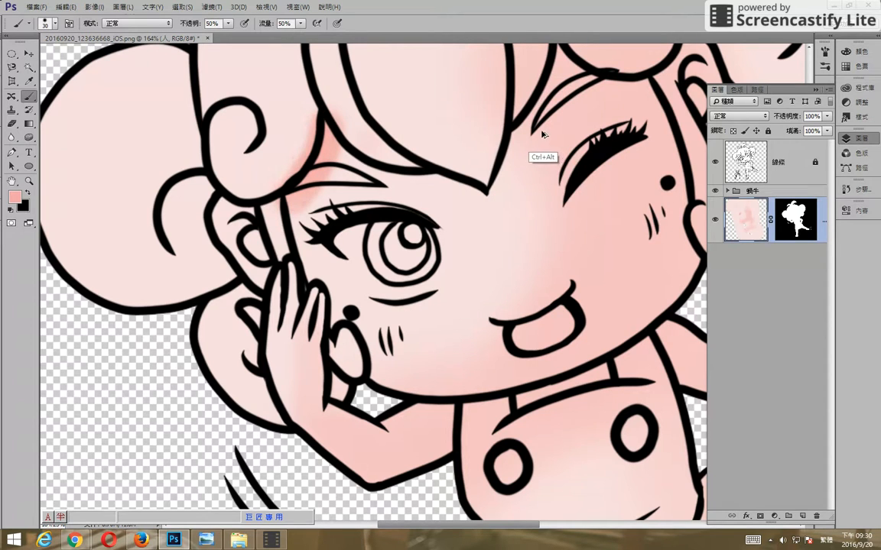
- Paint deeper pink shading on the forehead along the lower edge of the bangs and above the winking eye with a 30 px brush
mouse_move(324, 125)
mouse_down()
mouse_move(275, 207)
mouse_move(313, 147)
mouse_move(339, 147)
mouse_move(321, 130)
mouse_move(426, 152)
mouse_move(421, 159)
mouse_move(410, 142)
mouse_move(466, 174)
mouse_up()
drag(414, 145, 451, 166)
mouse_move(514, 134)
mouse_down()
mouse_move(473, 194)
mouse_move(457, 174)
mouse_move(516, 144)
mouse_move(495, 162)
mouse_move(502, 153)
mouse_move(467, 217)
mouse_up()
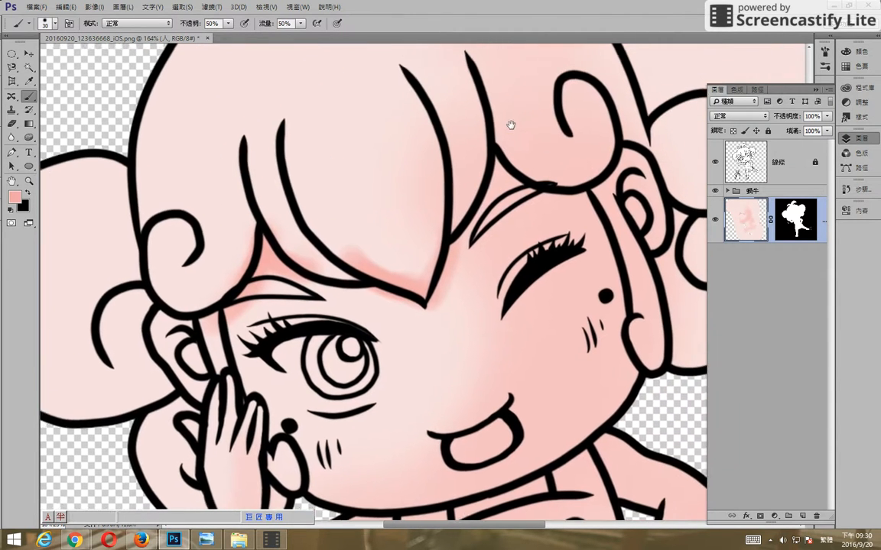
mouse_move(479, 179)
mouse_down()
mouse_move(555, 208)
mouse_move(521, 183)
mouse_move(567, 194)
mouse_move(507, 170)
mouse_move(494, 150)
mouse_move(518, 95)
mouse_up()
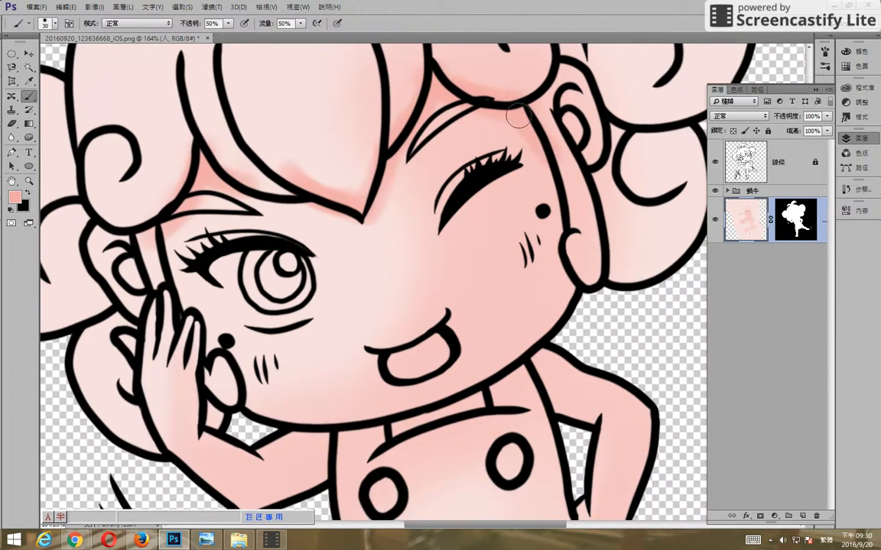
- Shade the inner ear, the hand against the cheek and the raised forearm in the deeper pink
mouse_move(286, 334)
mouse_down()
mouse_move(365, 244)
mouse_move(360, 250)
mouse_up()
mouse_move(210, 187)
mouse_down()
mouse_move(200, 177)
mouse_move(206, 191)
mouse_up()
drag(170, 153, 184, 177)
mouse_move(390, 384)
mouse_down()
mouse_move(367, 311)
mouse_move(344, 310)
mouse_move(350, 314)
mouse_move(326, 328)
mouse_move(267, 311)
mouse_move(289, 300)
mouse_move(241, 287)
mouse_move(268, 308)
mouse_up()
drag(235, 225, 240, 255)
drag(226, 203, 233, 162)
- Paint deeper pink shading along the arm and hand resting on the hip
mouse_move(563, 276)
mouse_down()
mouse_move(517, 249)
mouse_move(507, 228)
mouse_move(404, 226)
mouse_up()
drag(445, 136, 385, 195)
drag(447, 157, 433, 170)
mouse_move(463, 140)
mouse_down()
mouse_move(427, 175)
mouse_move(382, 199)
mouse_up()
drag(454, 130, 431, 107)
mouse_move(419, 142)
mouse_down()
mouse_move(467, 159)
mouse_move(412, 144)
mouse_move(452, 150)
mouse_move(475, 214)
mouse_move(465, 174)
mouse_move(490, 197)
mouse_move(482, 236)
mouse_move(472, 164)
mouse_move(485, 169)
mouse_move(477, 290)
mouse_move(483, 243)
mouse_move(465, 323)
mouse_move(445, 338)
mouse_up()
- Paint deeper pink shadows across the tops of both legs just below the skirt hem
mouse_move(452, 408)
mouse_down()
mouse_move(478, 281)
mouse_move(435, 175)
mouse_up()
mouse_move(231, 299)
mouse_down()
mouse_move(311, 306)
mouse_move(334, 295)
mouse_move(234, 308)
mouse_move(305, 305)
mouse_up()
drag(458, 295, 349, 283)
mouse_move(431, 182)
mouse_down()
mouse_move(374, 234)
mouse_move(413, 191)
mouse_up()
- Undo the shading stroke along the raised foot's sole and shade the raised leg and foot along their upper edge instead
mouse_move(562, 290)
mouse_down()
mouse_move(544, 265)
mouse_move(628, 282)
mouse_up()
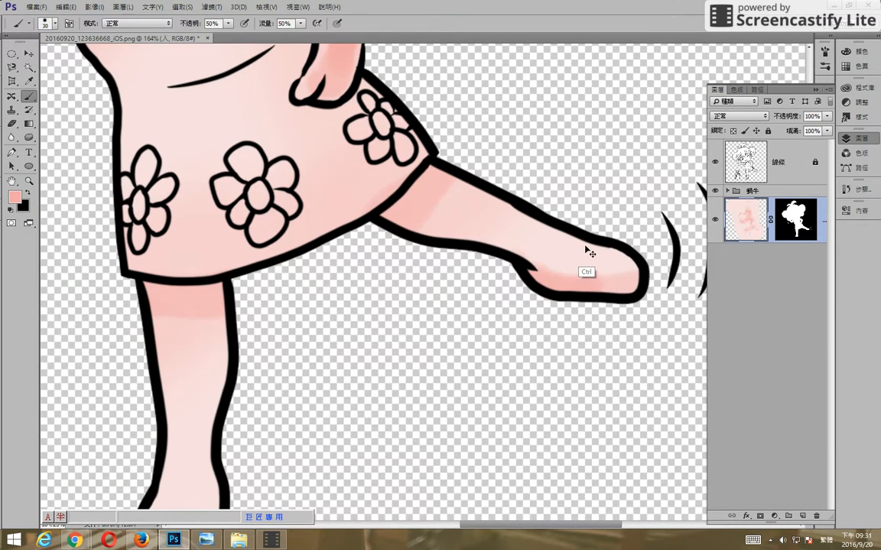
key(ctrl+z)
drag(464, 199, 546, 221)
mouse_move(413, 181)
mouse_down()
mouse_move(468, 197)
mouse_move(629, 275)
mouse_move(598, 254)
mouse_up()
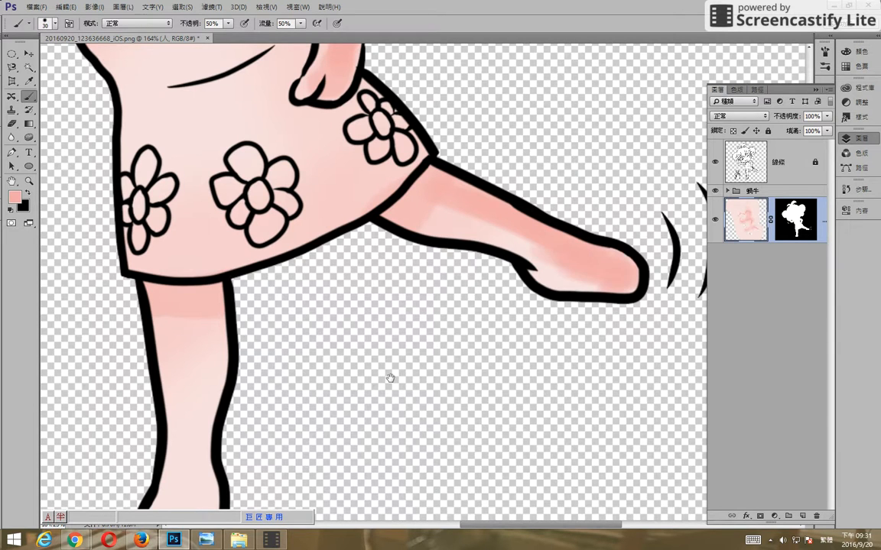
- Shade the standing leg along its back edge down to the heel and sole, and deepen the shadow beneath the hem
drag(352, 379, 392, 328)
mouse_move(234, 261)
mouse_down()
mouse_move(247, 350)
mouse_move(250, 281)
mouse_move(230, 251)
mouse_move(229, 304)
mouse_move(252, 332)
mouse_move(227, 263)
mouse_move(224, 316)
mouse_up()
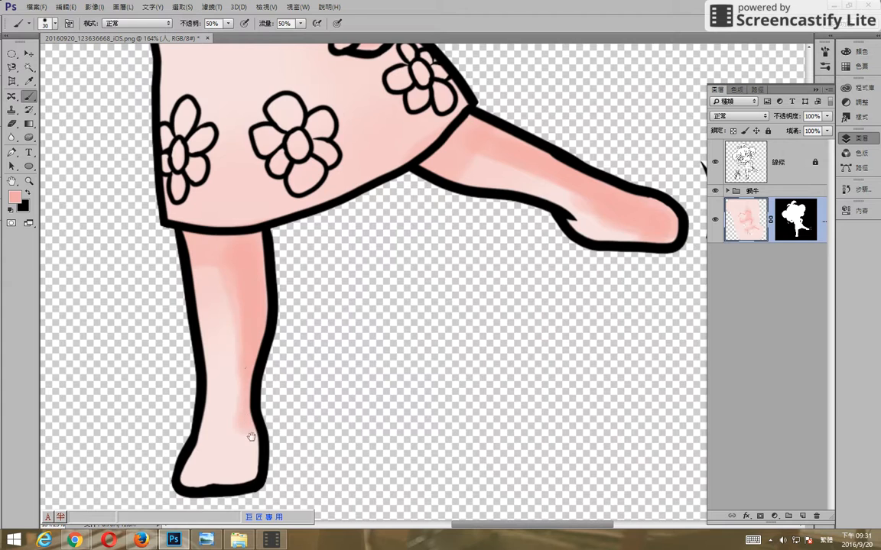
scroll(245, 407, down, 3)
drag(163, 386, 198, 349)
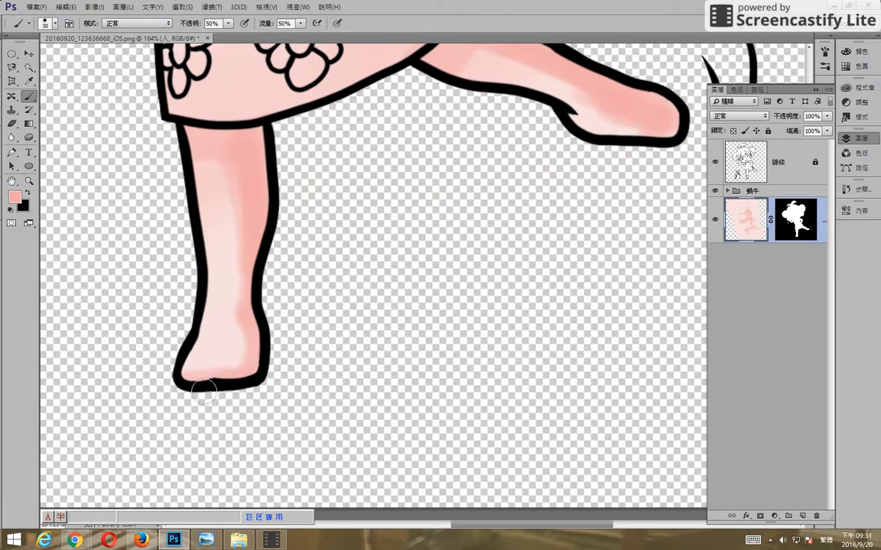
mouse_move(272, 174)
mouse_down()
mouse_move(195, 137)
mouse_move(240, 113)
mouse_move(219, 124)
mouse_up()
- Sample a light skin pink and paint thin reflected light along the shaded outer edges of the legs and hip arm with a 15 px brush
alt+click(211, 208)
key(bracketleft)
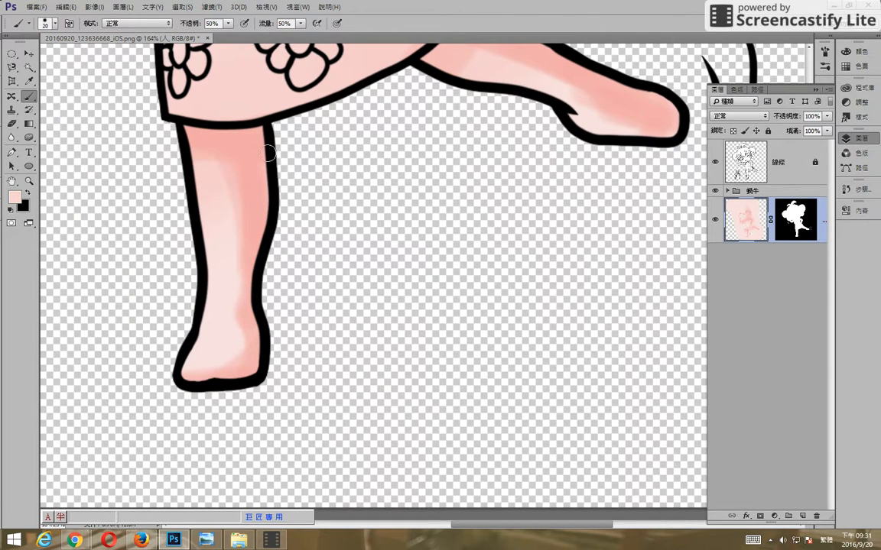
drag(262, 147, 260, 298)
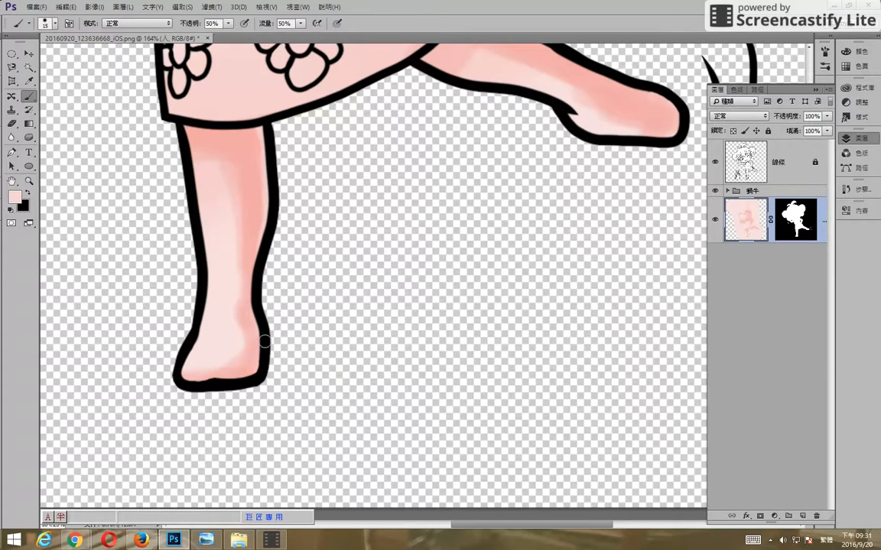
drag(358, 308, 307, 338)
drag(420, 230, 310, 268)
mouse_move(310, 90)
mouse_down()
mouse_move(293, 135)
mouse_move(385, 165)
mouse_up()
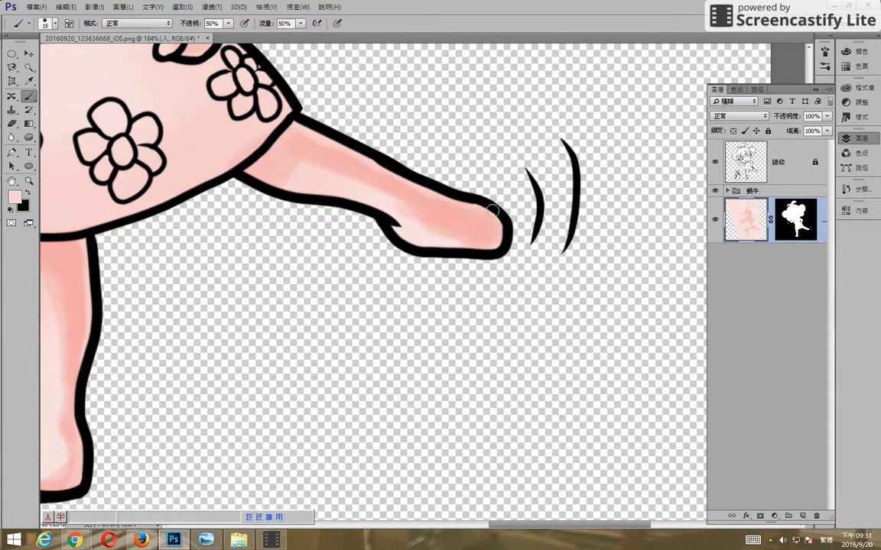
mouse_move(326, 96)
mouse_down()
mouse_move(497, 349)
mouse_move(530, 420)
mouse_up()
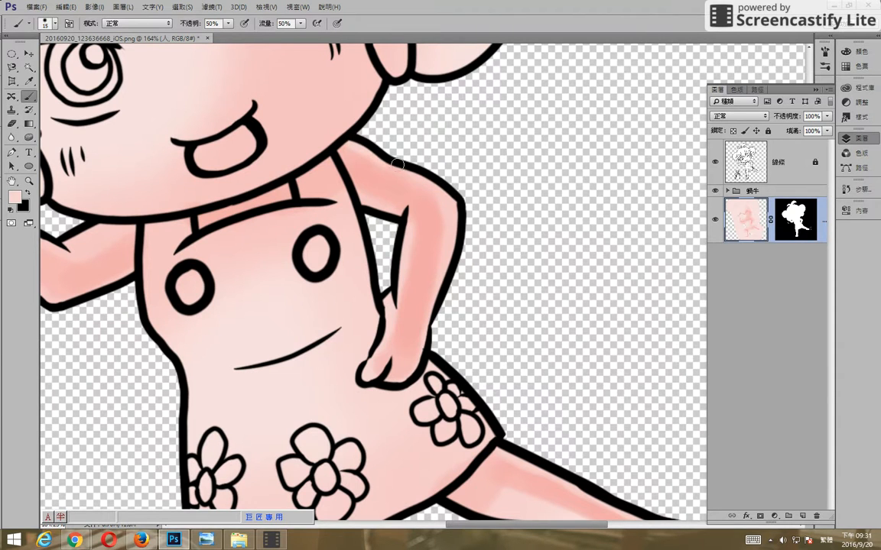
drag(446, 245, 455, 225)
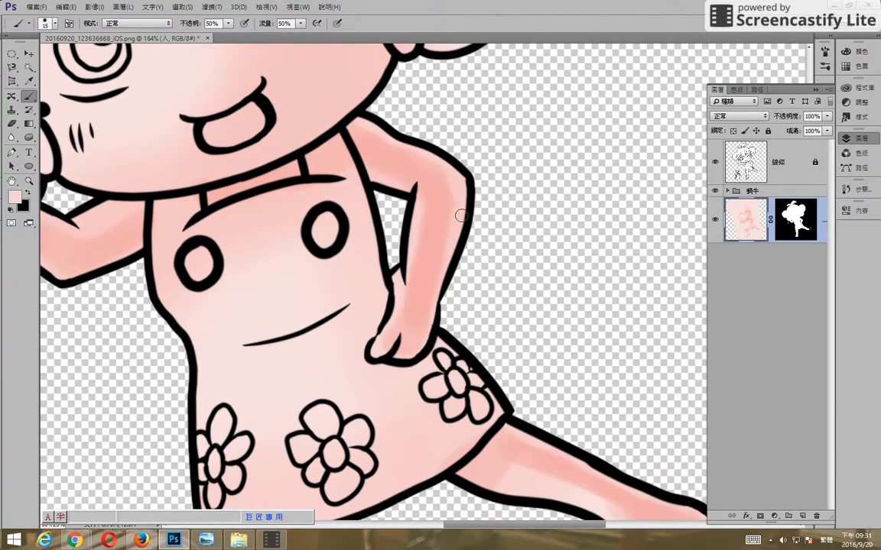
- Set the foreground colour to the paler pink #f9e4e4
click(13, 197)
click(427, 80)
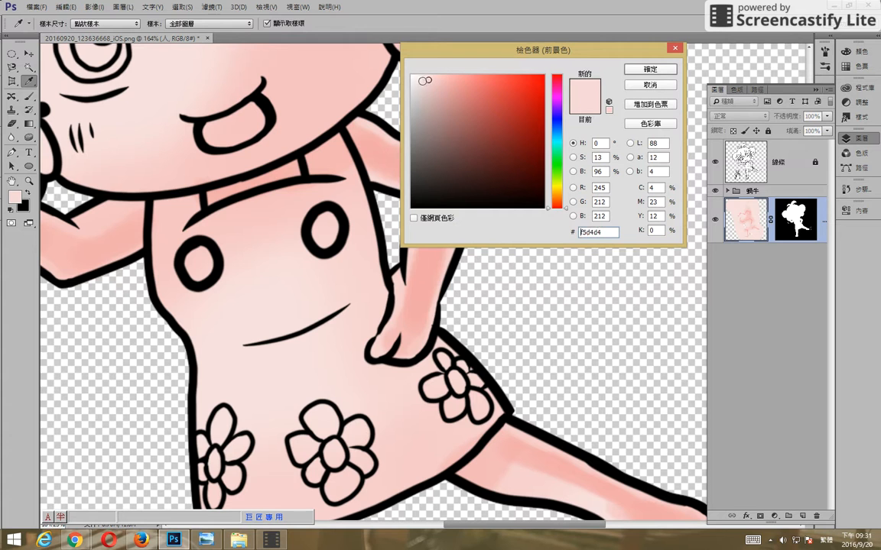
click(650, 69)
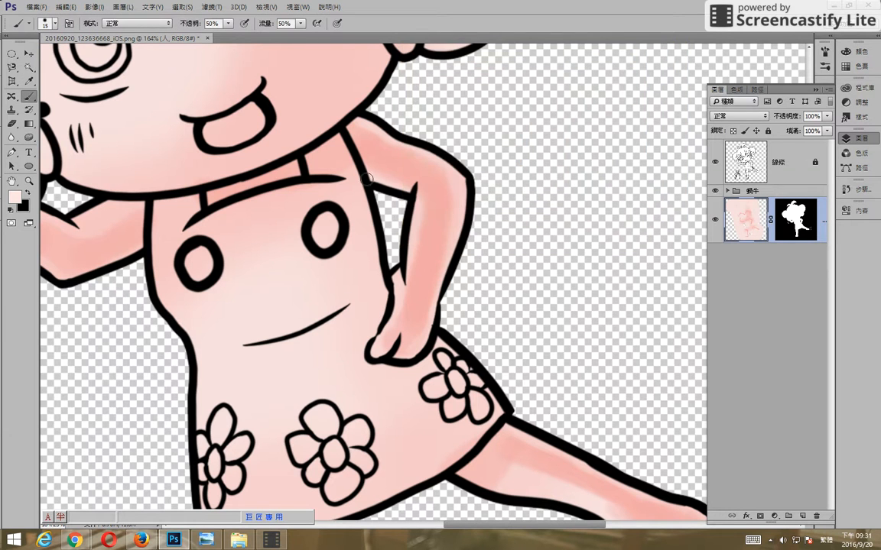
- Paint thin pale pink highlights along the raised arm, the eyelids and the ear with the 15 px brush
drag(285, 254, 527, 256)
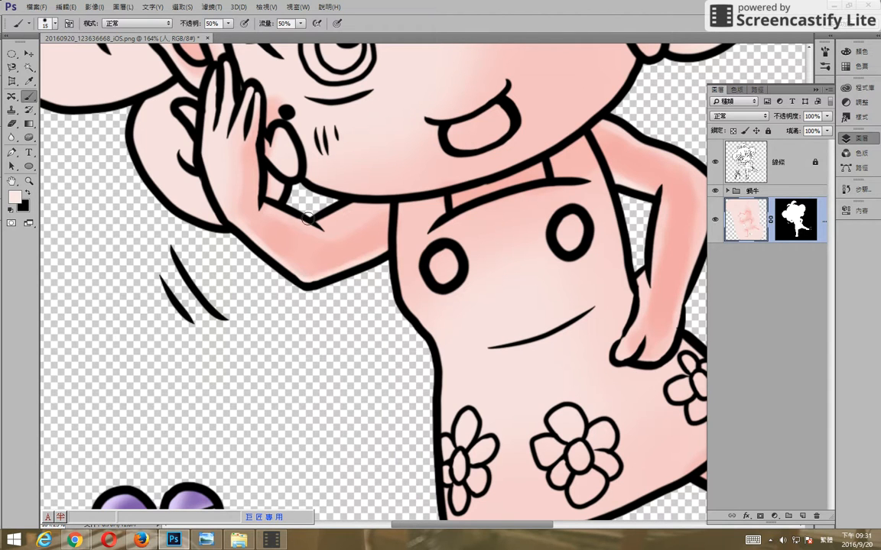
drag(373, 211, 405, 265)
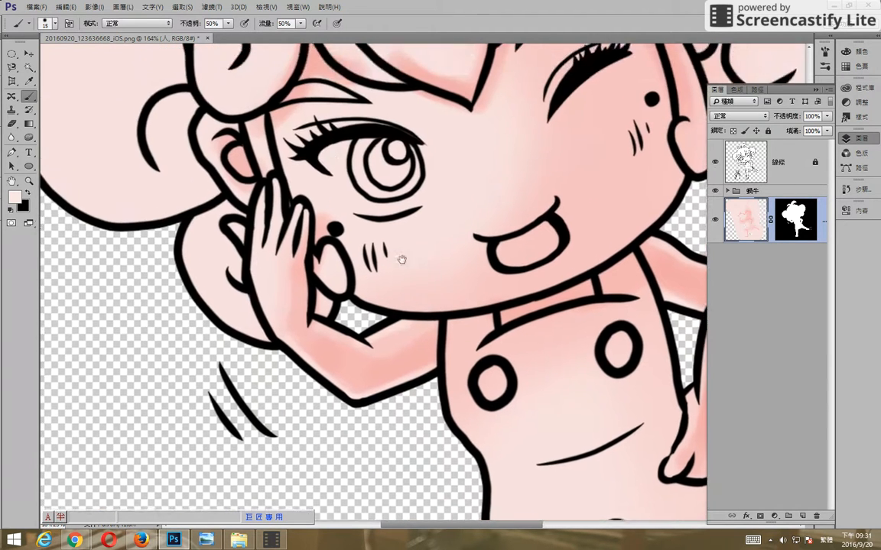
drag(505, 173, 366, 282)
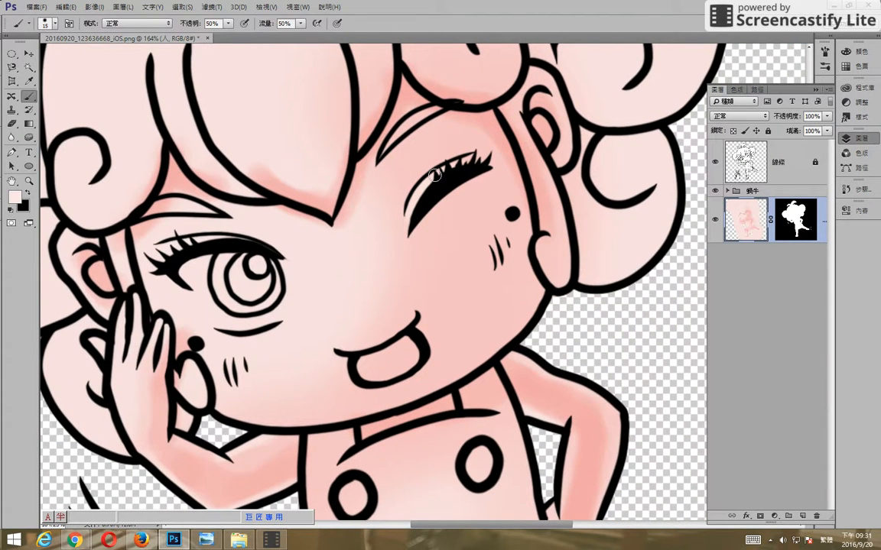
drag(516, 199, 519, 199)
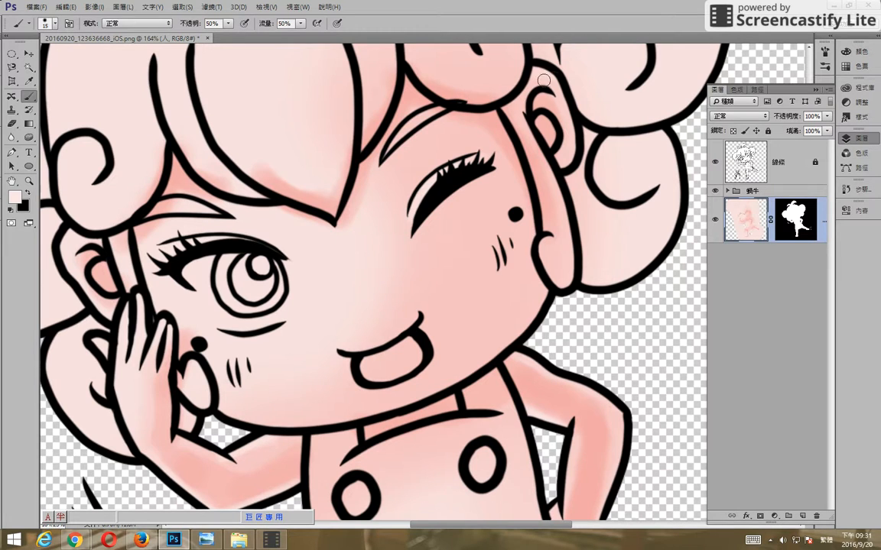
drag(172, 352, 303, 240)
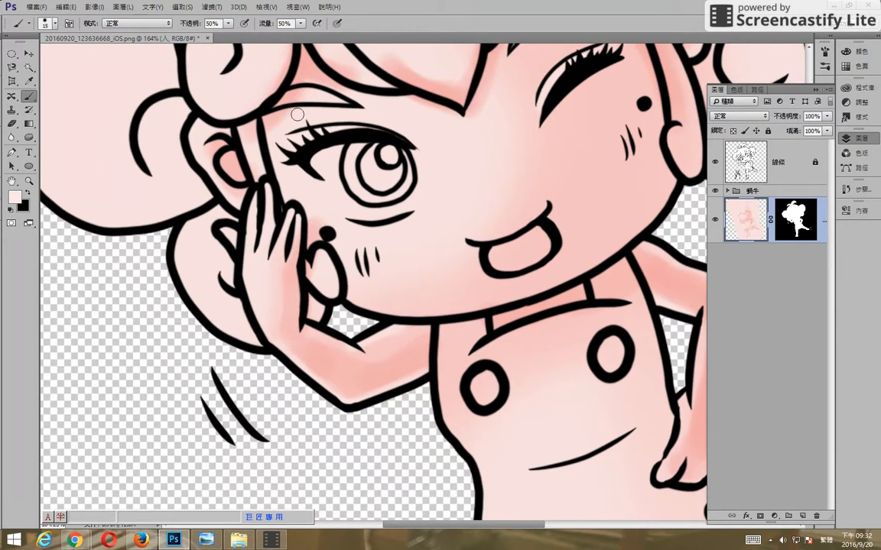
- Create a new layer above the girl's skin layer, copy the skin layer's mask onto it and make its image area active
scroll(271, 233, down, 5)
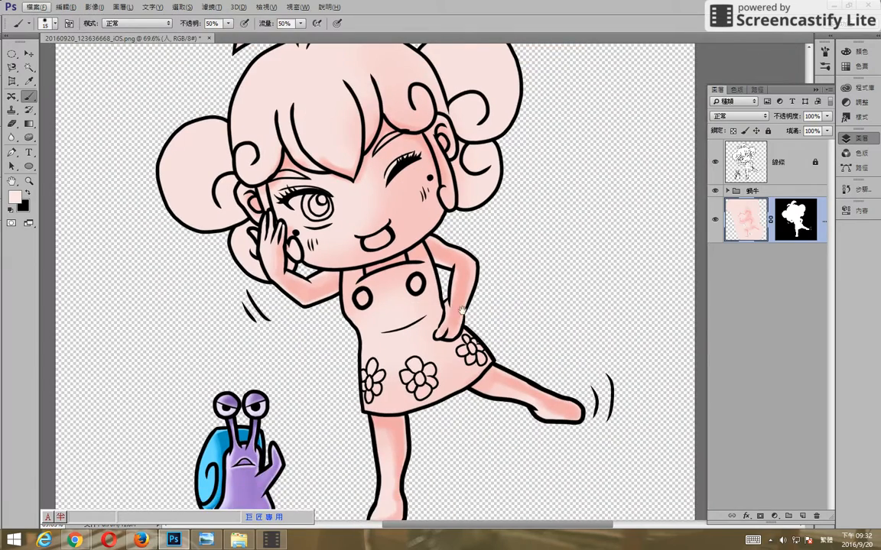
drag(220, 266, 497, 291)
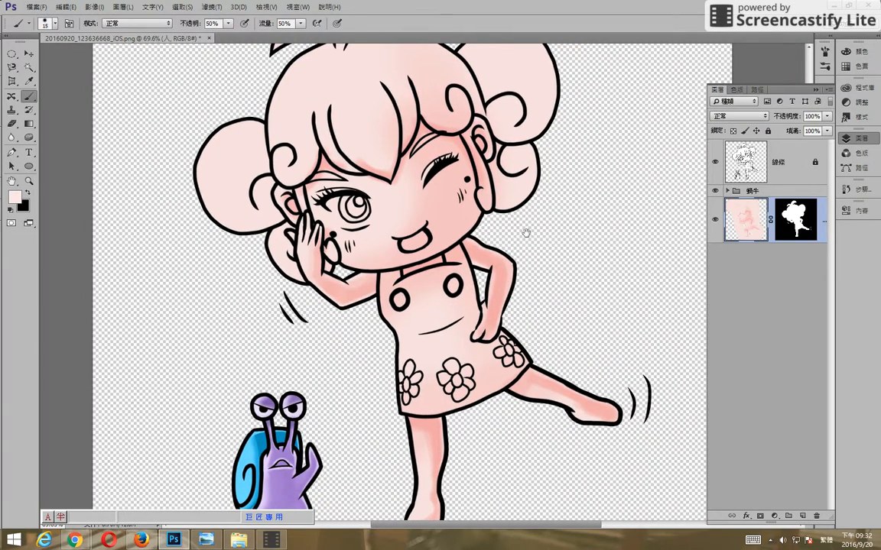
drag(510, 223, 554, 240)
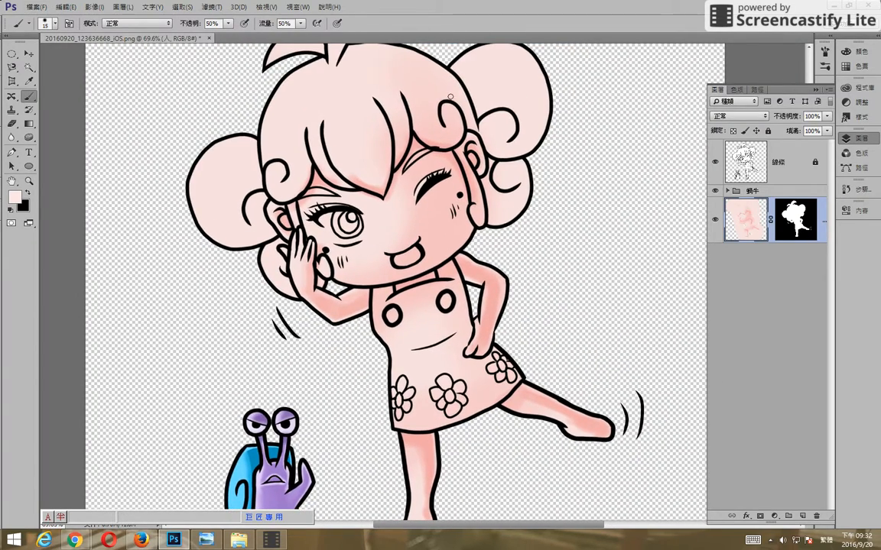
click(801, 517)
key(alt)
drag(792, 285, 799, 222)
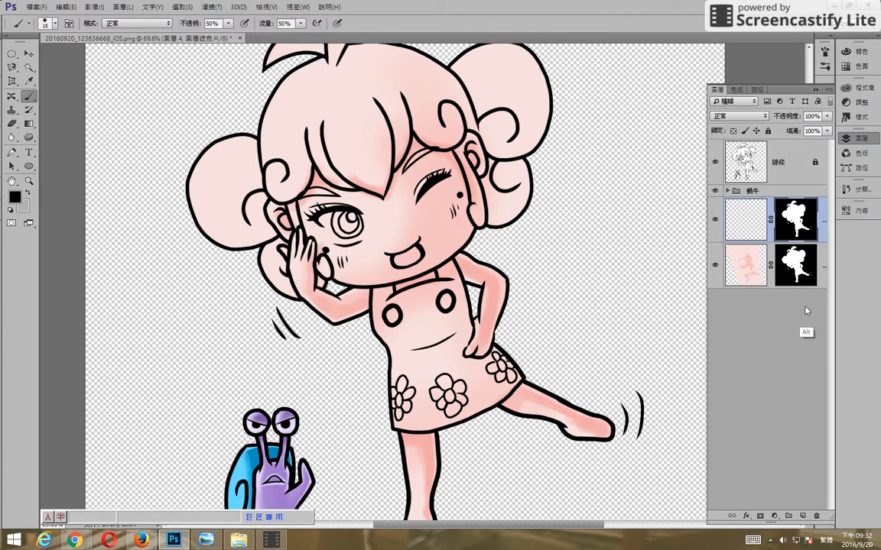
click(759, 216)
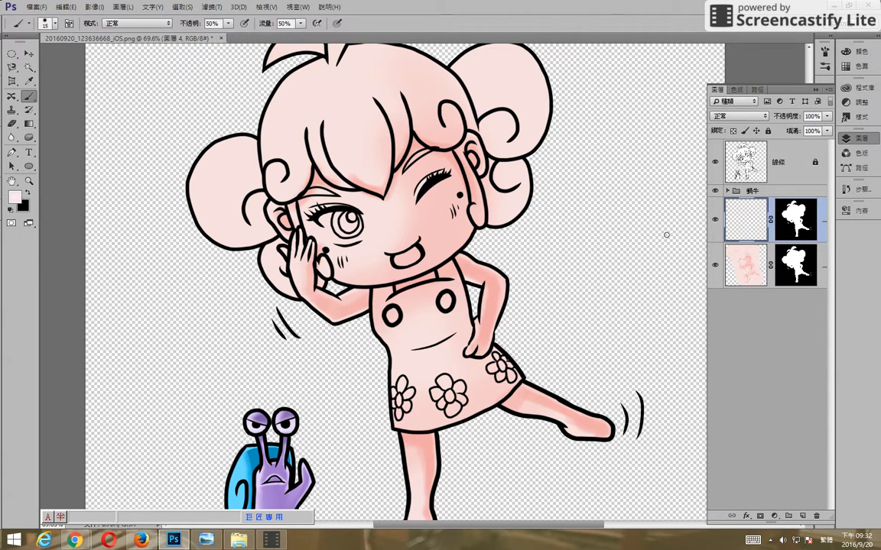
- Set the foreground colour to a light magenta-pink with a hue of 304°
click(13, 202)
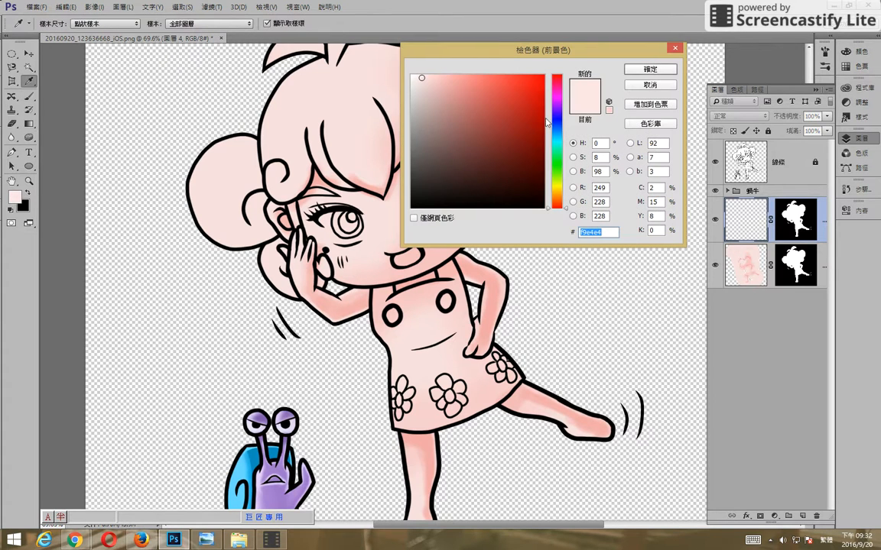
drag(559, 186, 556, 95)
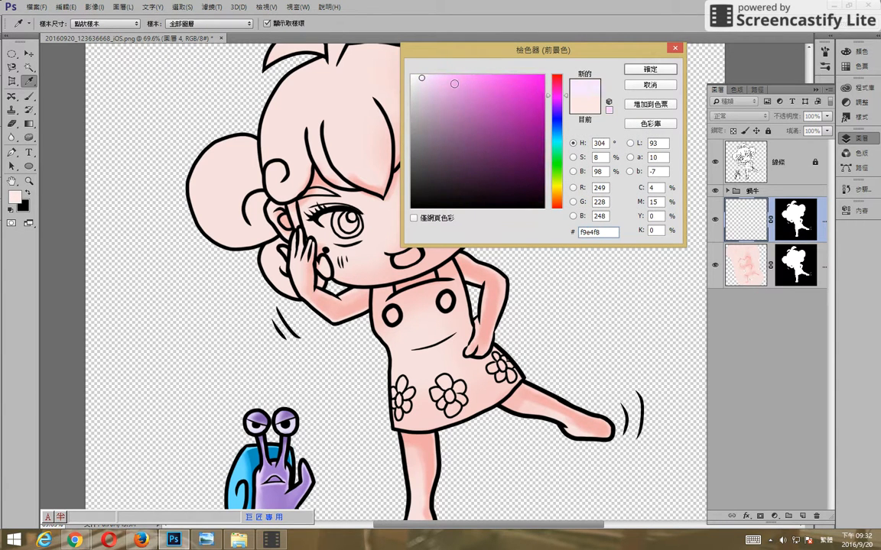
click(650, 69)
drag(419, 137, 437, 207)
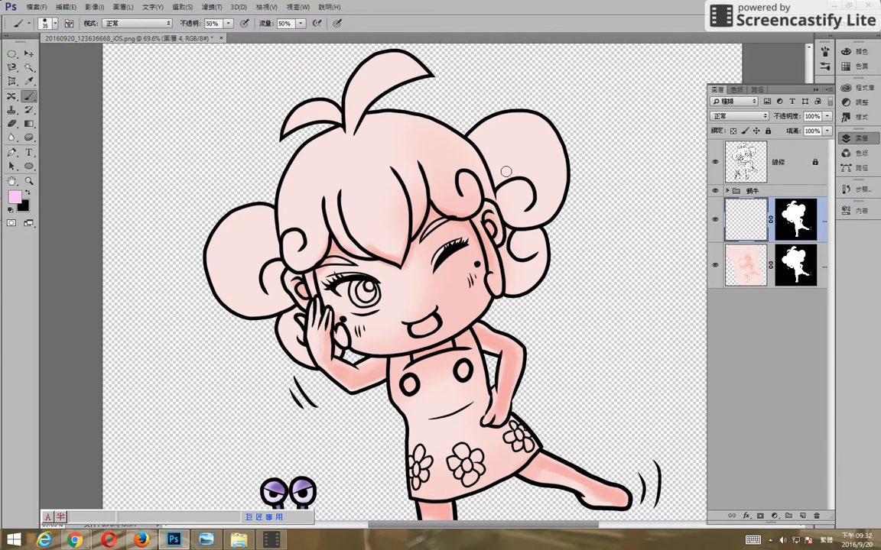
- Enlarge the brush to 250 px
key(bracketright)
key(bracketright)
key(bracketright)
key(bracketright)
key(bracketright)
key(bracketright)
key(bracketright)
key(bracketright)
key(bracketright)
key(bracketright)
key(bracketright)
key(bracketright)
key(bracketright)
click(213, 23)
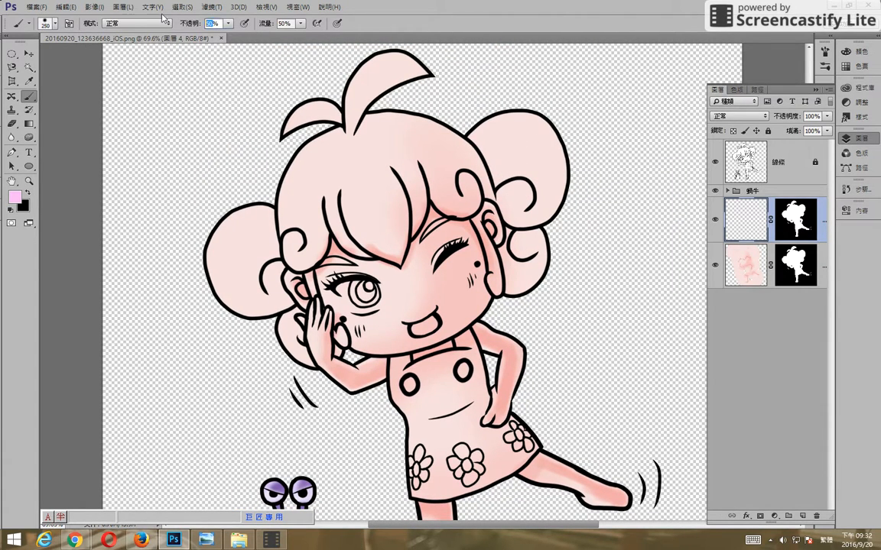
- Save the current brush, including its colour, as a new tool preset named 影子
click(27, 27)
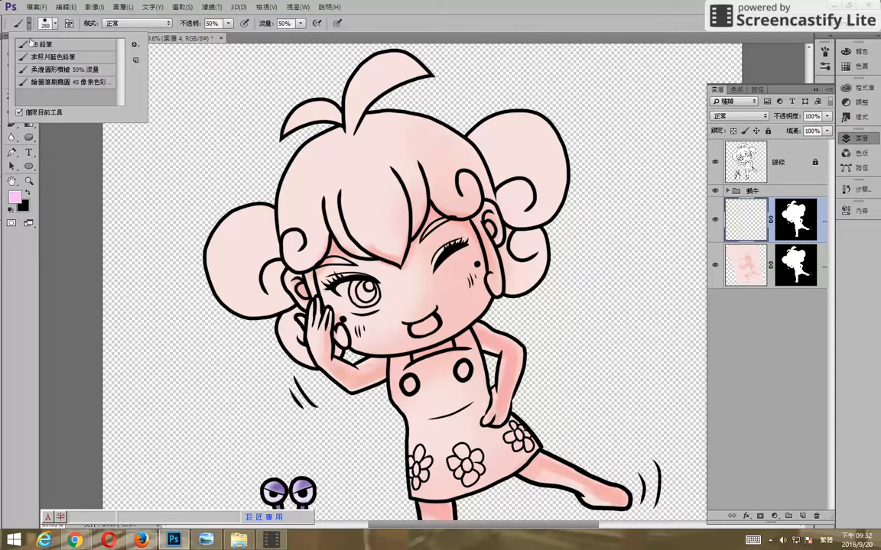
click(391, 23)
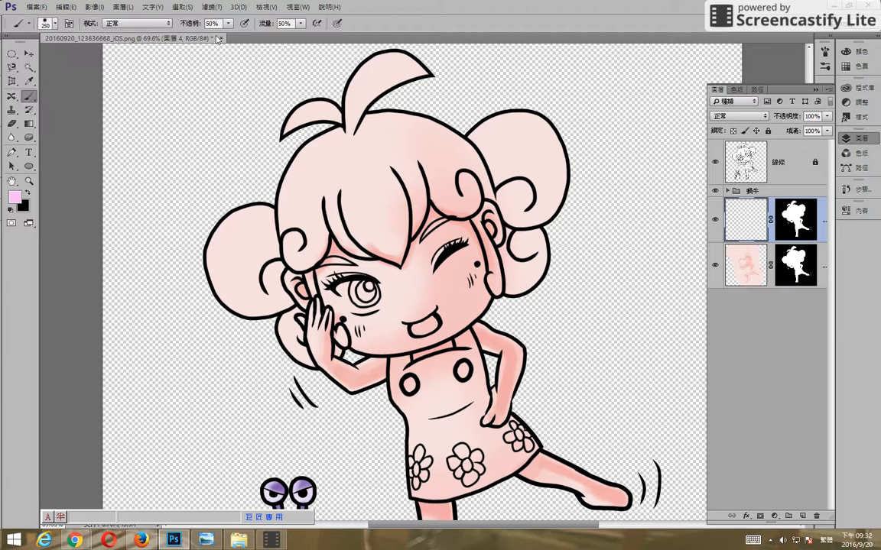
click(27, 27)
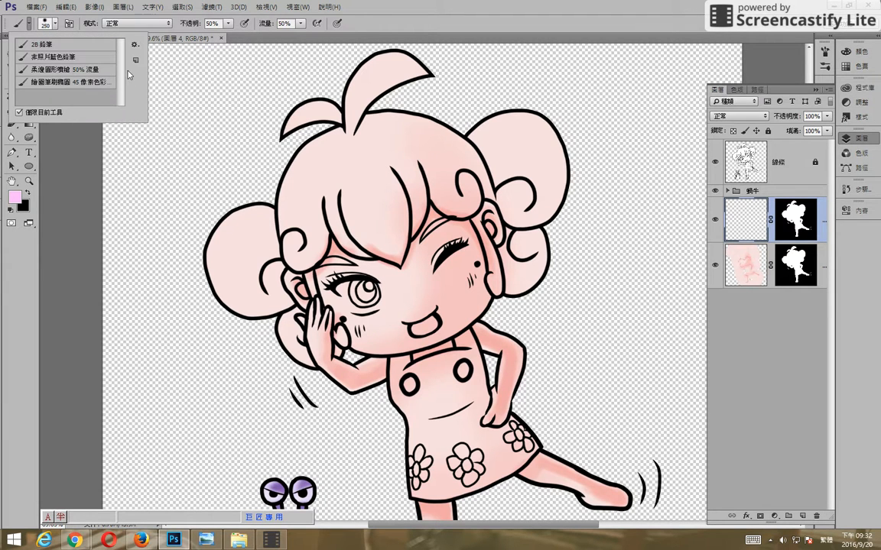
click(136, 61)
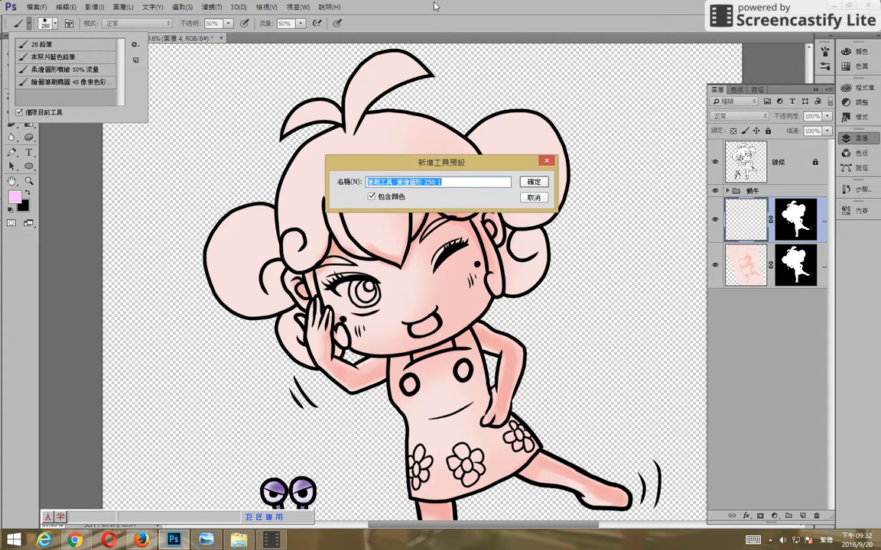
text(d)
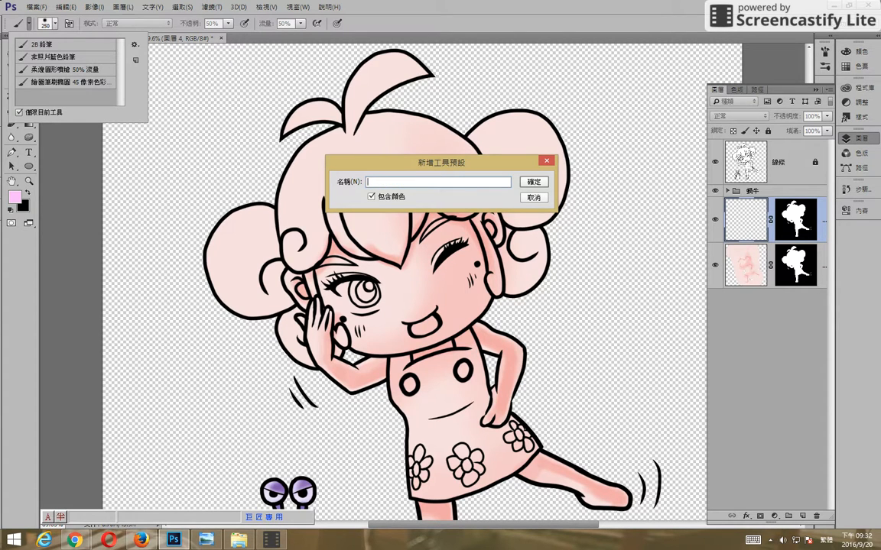
text(影)
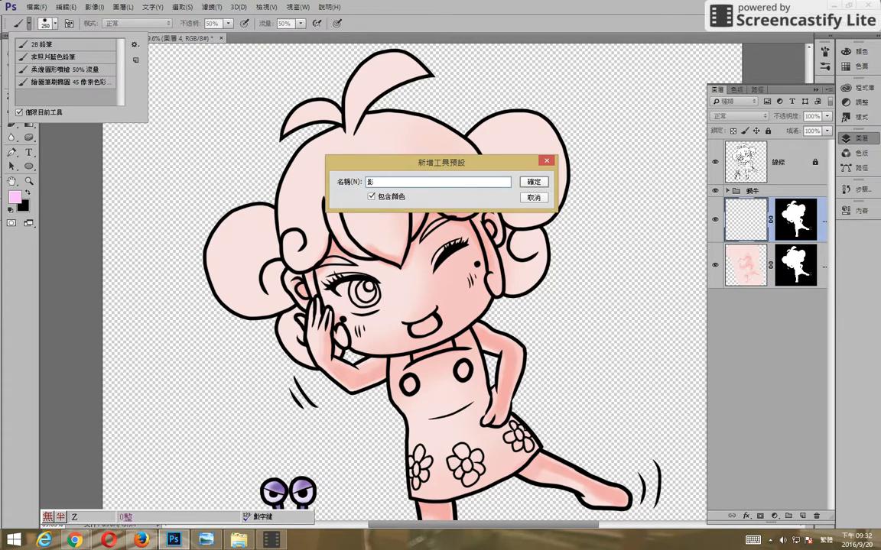
key(Return)
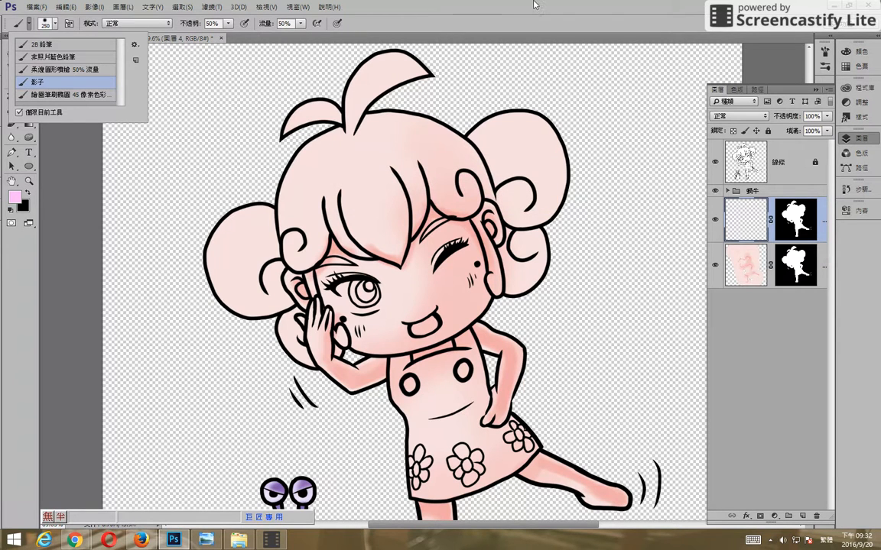
- Set the brush opacity and flow both to 100%
click(228, 23)
drag(228, 36, 329, 36)
click(300, 24)
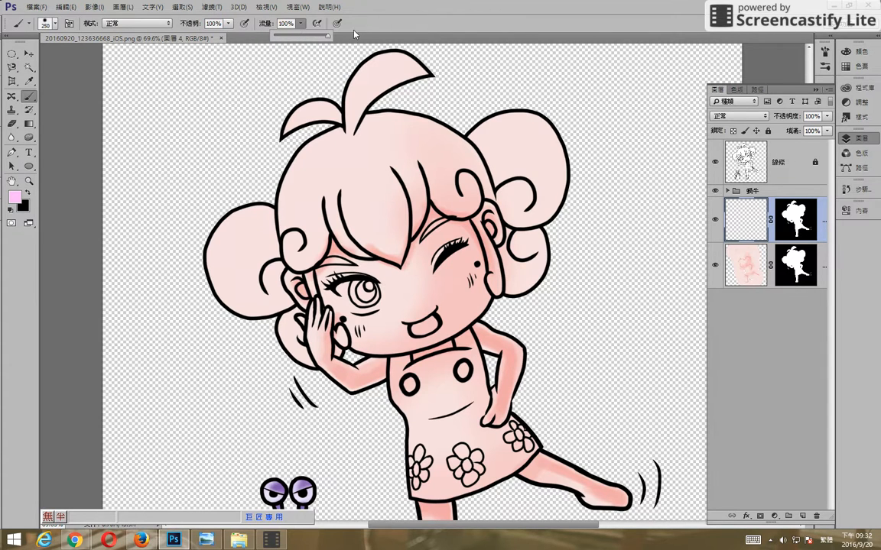
- Set the 250 px brush's hardness to 100%
click(46, 26)
mouse_move(100, 84)
mouse_down()
mouse_move(61, 87)
mouse_move(153, 91)
mouse_up()
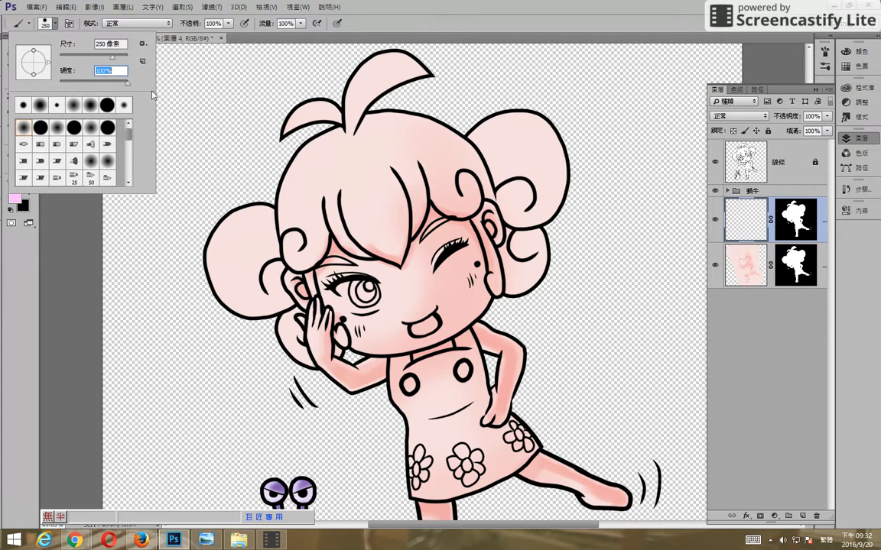
click(449, 29)
- Save the current brush, including its colour, as a new tool preset named 上底色
click(28, 23)
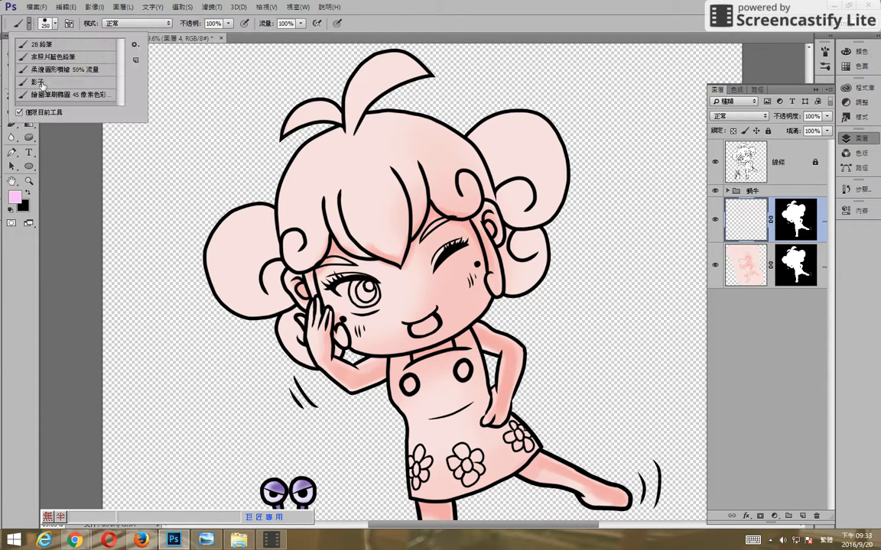
click(136, 61)
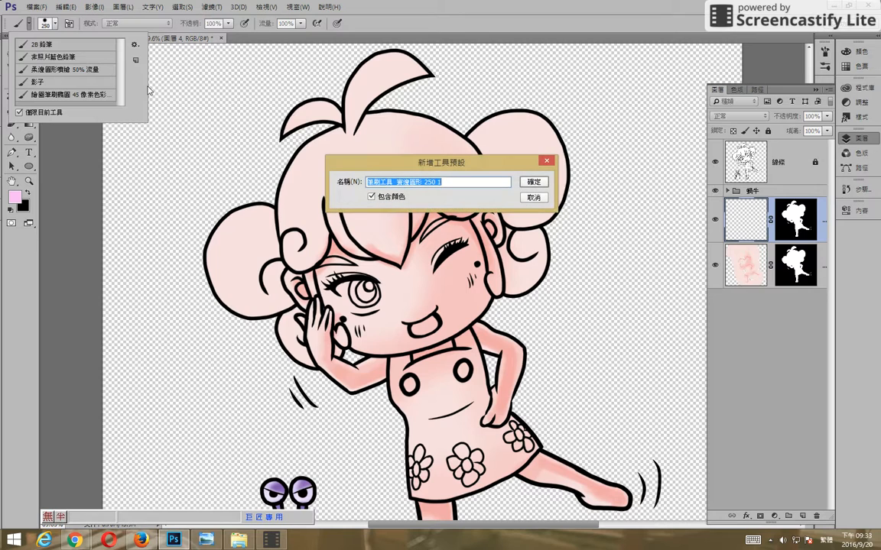
text(上)
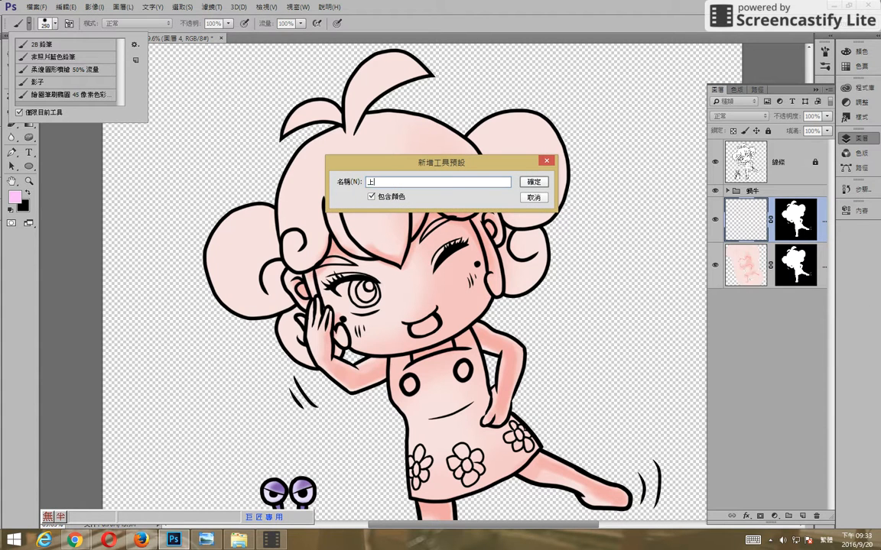
text(底色)
click(534, 182)
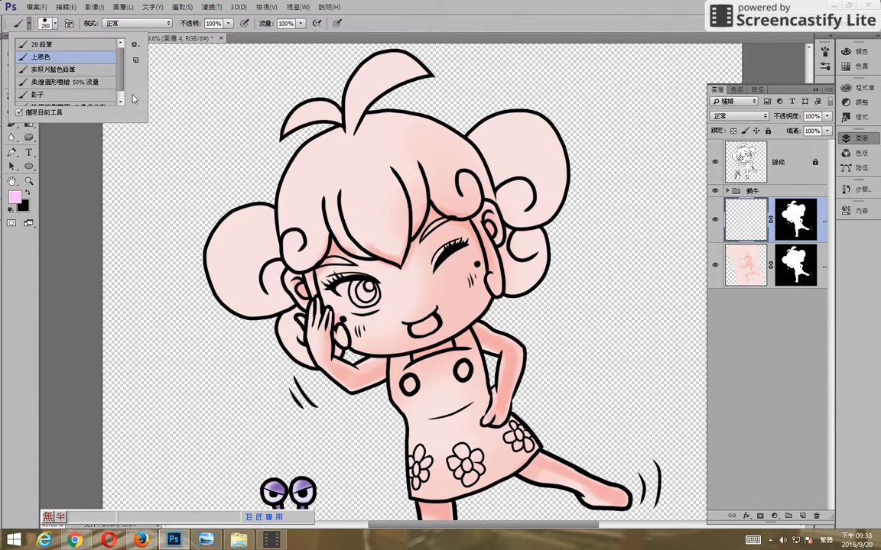
- Try the 2B 鉛筆 tool preset and return to the 上底色 preset
click(50, 44)
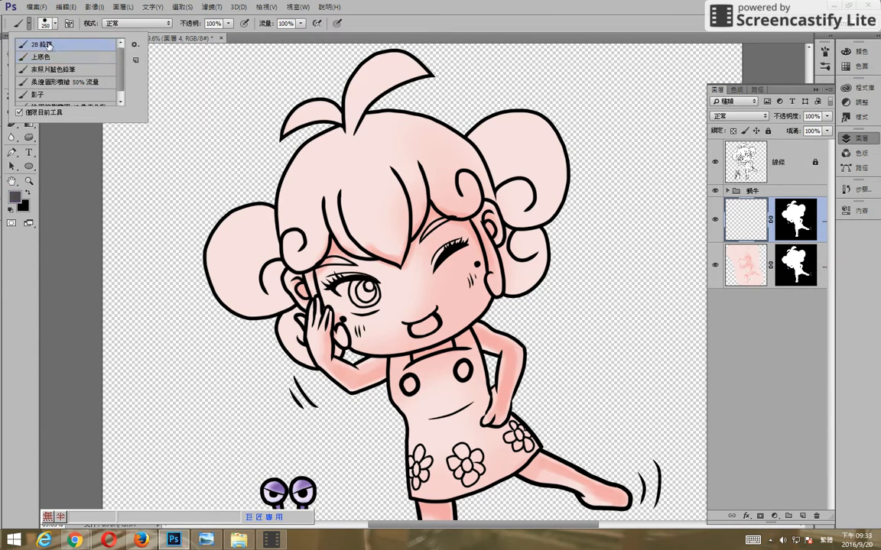
click(135, 60)
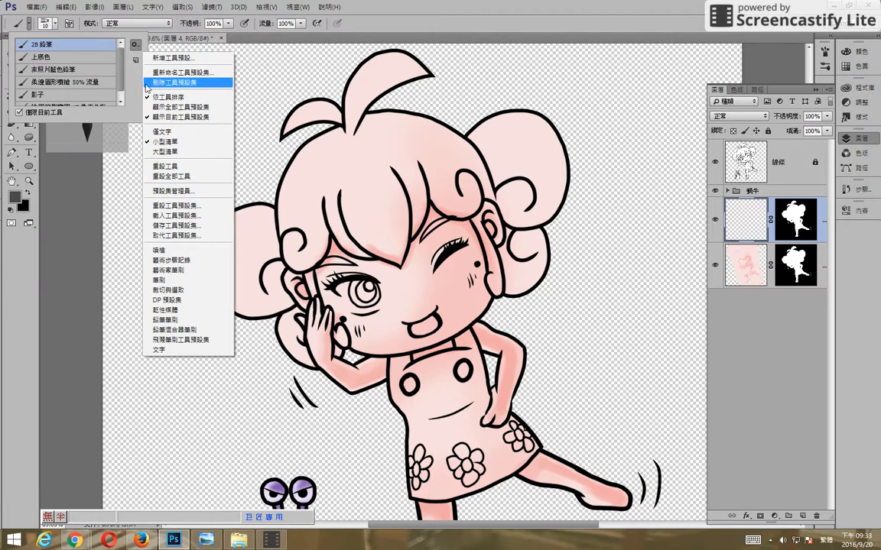
click(119, 76)
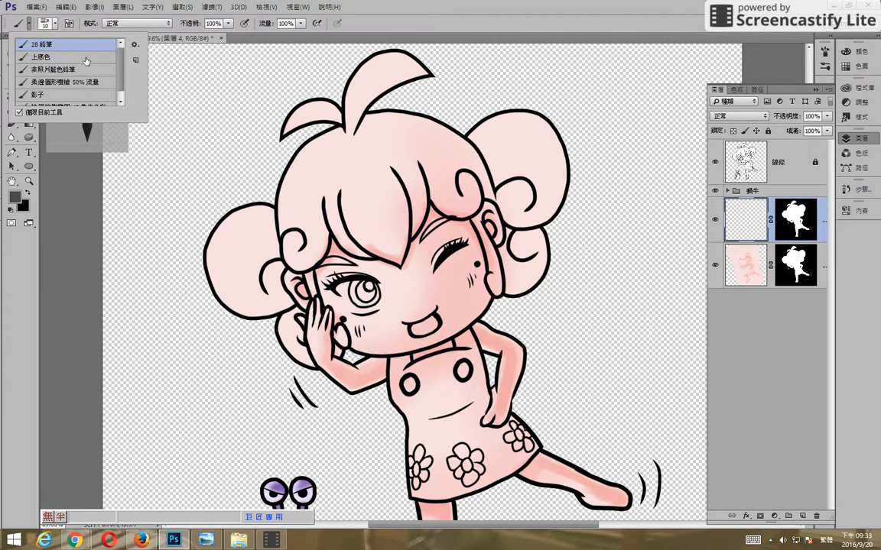
click(69, 64)
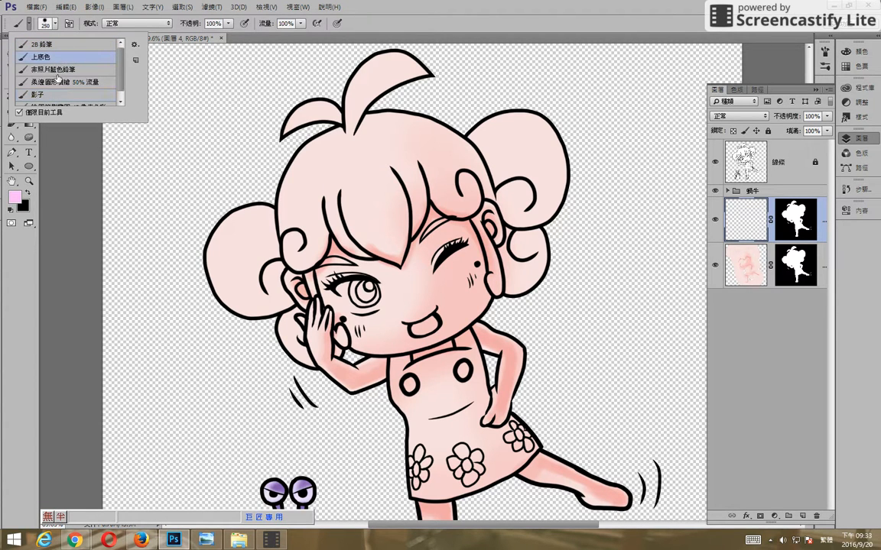
click(417, 20)
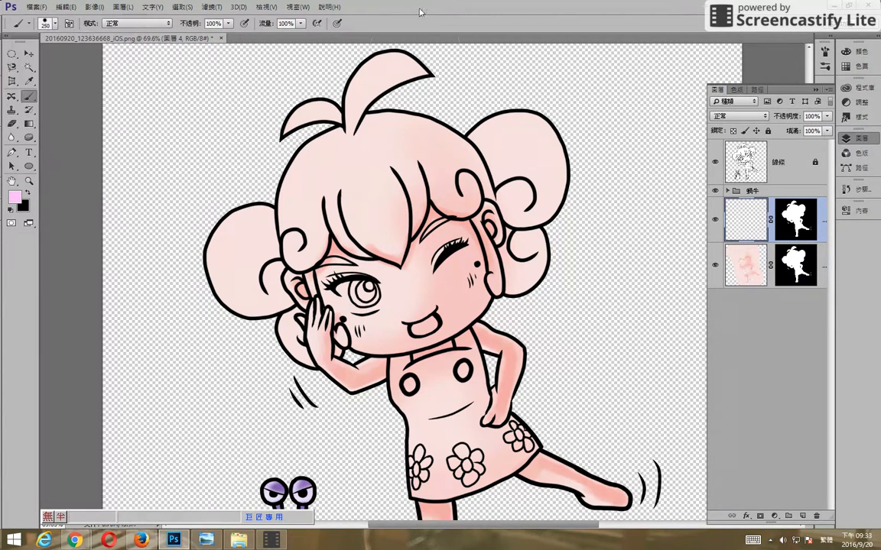
- Paint the girl's bangs, hair tufts and both hair buns light magenta-pink with the 上底色 brush preset
click(28, 25)
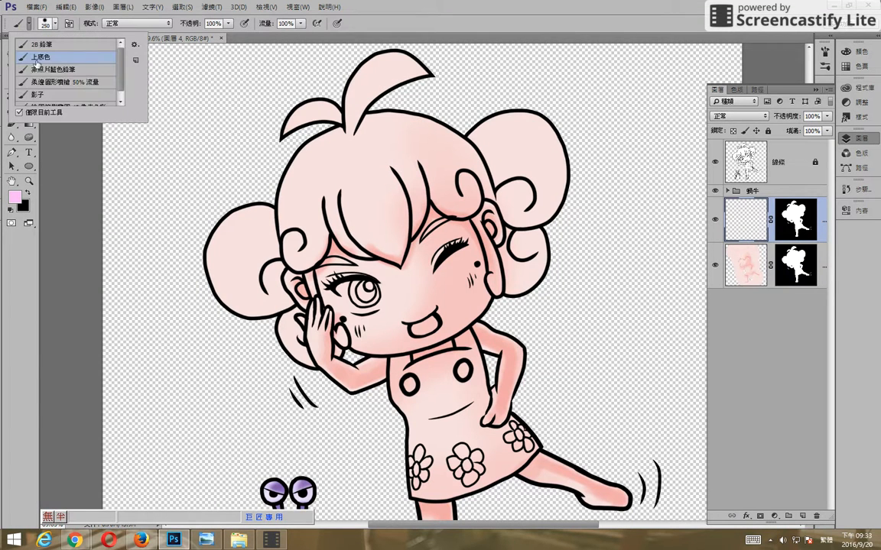
click(59, 58)
mouse_move(341, 102)
mouse_down()
mouse_move(388, 97)
mouse_move(461, 134)
mouse_move(406, 232)
mouse_move(557, 168)
mouse_move(531, 195)
mouse_move(550, 260)
mouse_move(533, 169)
mouse_up()
mouse_move(238, 218)
mouse_down()
mouse_move(248, 280)
mouse_move(237, 340)
mouse_move(306, 325)
mouse_move(324, 275)
mouse_up()
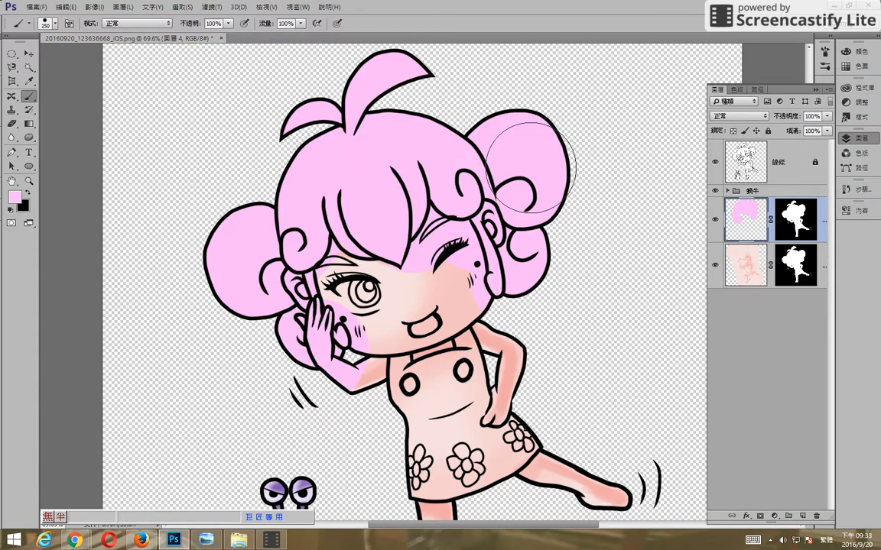
- Erase some of the magenta-pink overspill on the skin between the eyes with the Eraser tool
scroll(450, 233, up, 9)
drag(396, 392, 394, 298)
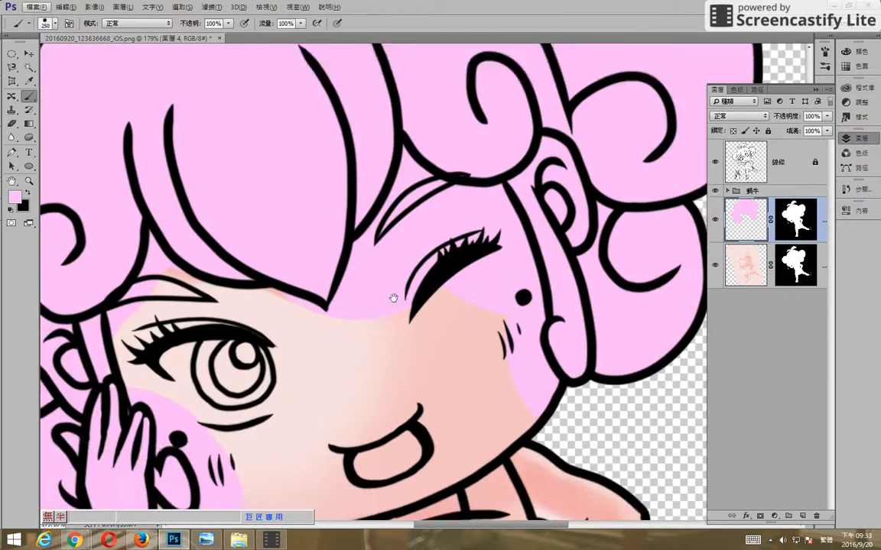
scroll(394, 298, down, 2)
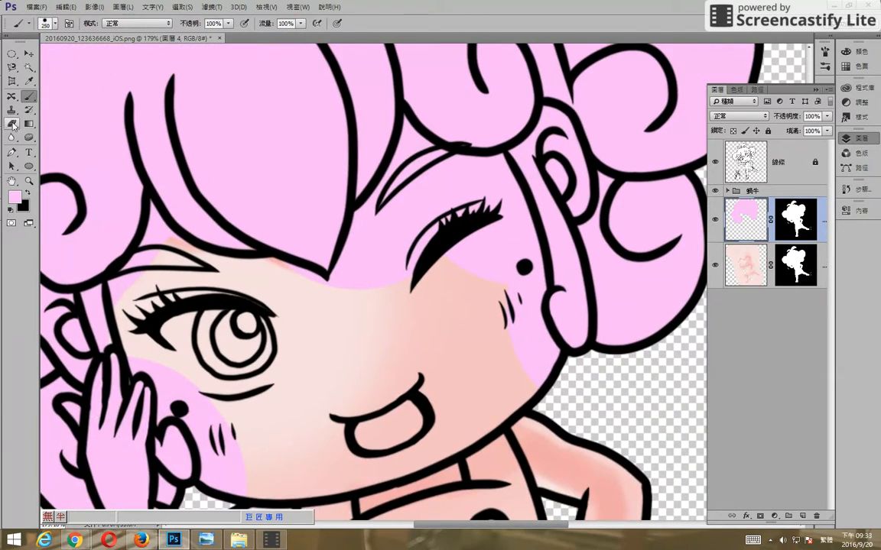
click(11, 122)
mouse_move(397, 246)
mouse_down()
mouse_move(358, 295)
mouse_move(360, 262)
mouse_move(376, 244)
mouse_move(388, 265)
mouse_up()
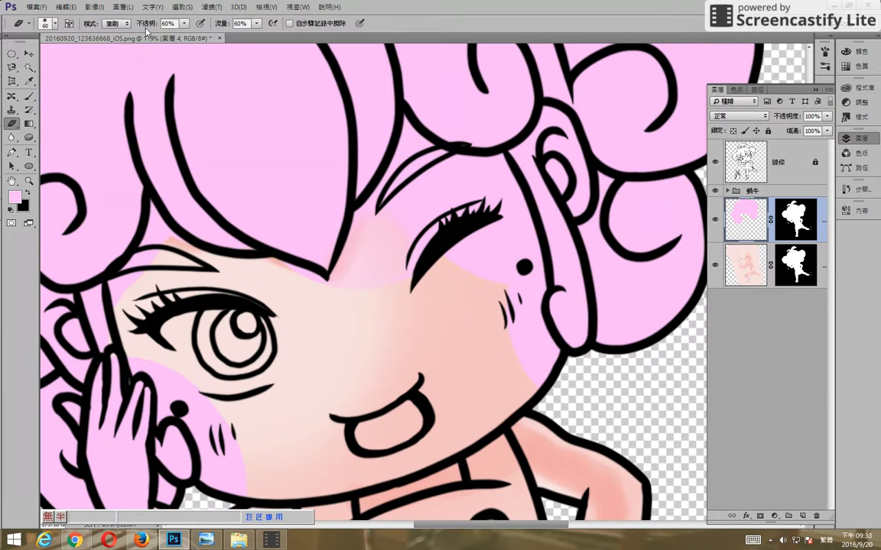
- Erase the magenta-pink from the skin around the winking eye and its cheek with eraser opacity and flow at 100%
click(17, 29)
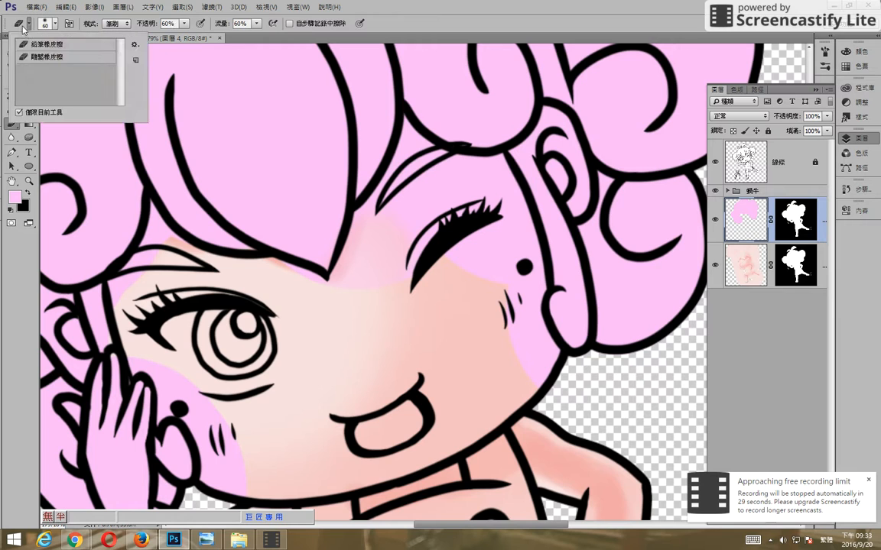
click(378, 60)
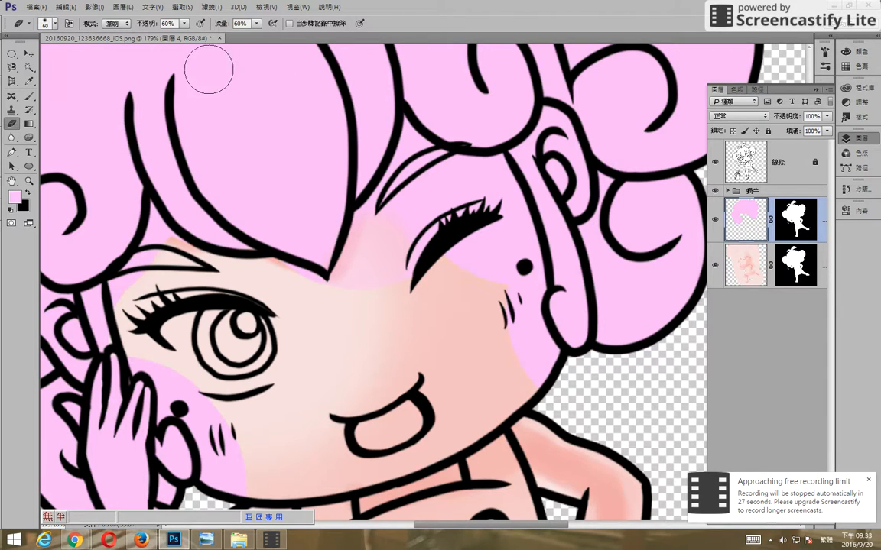
text(100)
key(Tab)
text(1)
key(Tab)
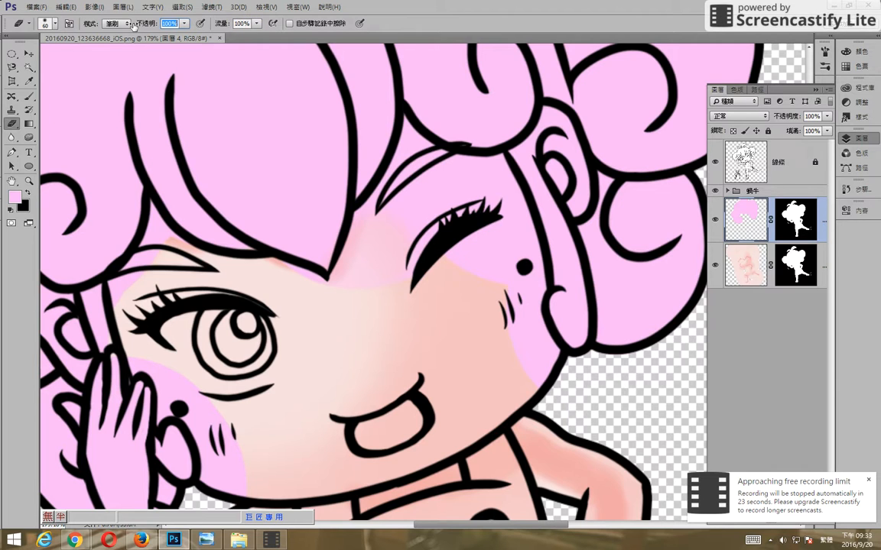
mouse_move(412, 241)
mouse_down()
mouse_move(391, 215)
mouse_move(369, 233)
mouse_move(396, 204)
mouse_move(407, 156)
mouse_move(419, 193)
mouse_move(411, 151)
mouse_move(461, 194)
mouse_move(472, 175)
mouse_move(477, 180)
mouse_move(503, 233)
mouse_move(512, 287)
mouse_move(453, 237)
mouse_move(480, 280)
mouse_move(490, 188)
mouse_move(515, 291)
mouse_move(515, 348)
mouse_move(534, 348)
mouse_move(509, 313)
mouse_move(435, 295)
mouse_move(344, 299)
mouse_move(353, 284)
mouse_move(413, 272)
mouse_move(406, 293)
mouse_move(298, 308)
mouse_move(263, 284)
mouse_move(290, 293)
mouse_move(281, 282)
mouse_move(353, 317)
mouse_up()
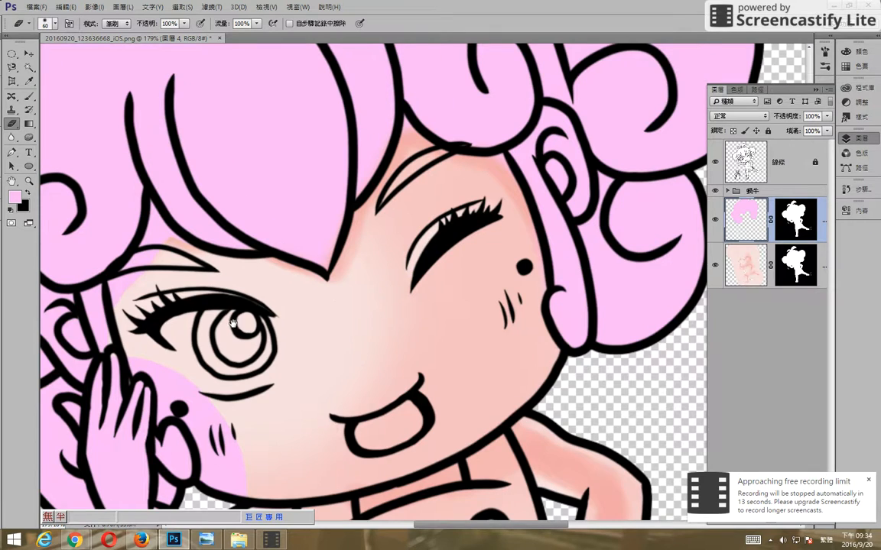
- Erase the magenta-pink from the forehead and temple around the open eye, reducing the eraser to 25 px
drag(214, 329, 307, 311)
key([)
key([)
key([)
mouse_move(232, 271)
mouse_down()
mouse_move(199, 217)
mouse_move(233, 280)
mouse_move(229, 267)
mouse_move(247, 233)
mouse_move(238, 260)
mouse_move(248, 241)
mouse_move(245, 201)
mouse_move(267, 259)
mouse_up()
key([)
key([)
key(shift)
key([)
key([)
key([)
key([)
key([)
key([)
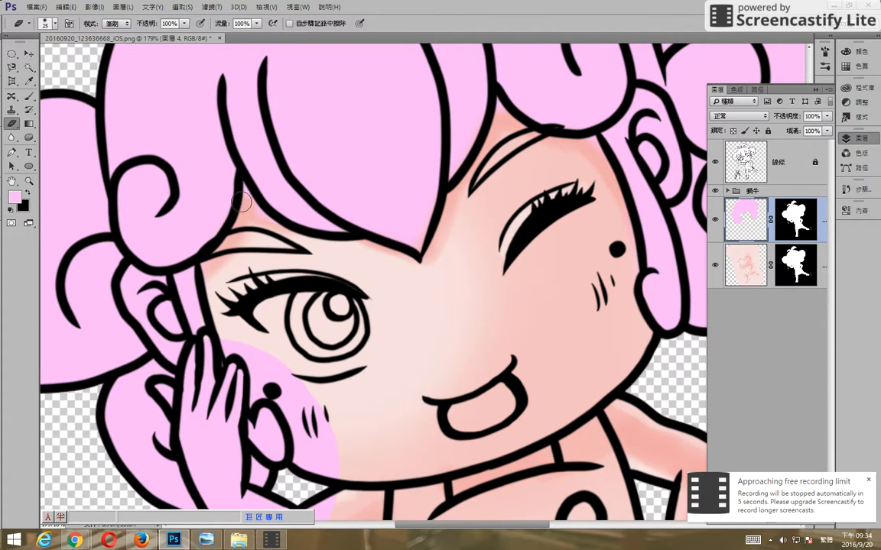
- Erase the magenta-pink from the cheek below the open eye, beside the raised hand
scroll(331, 273, down, 2)
drag(331, 273, 289, 231)
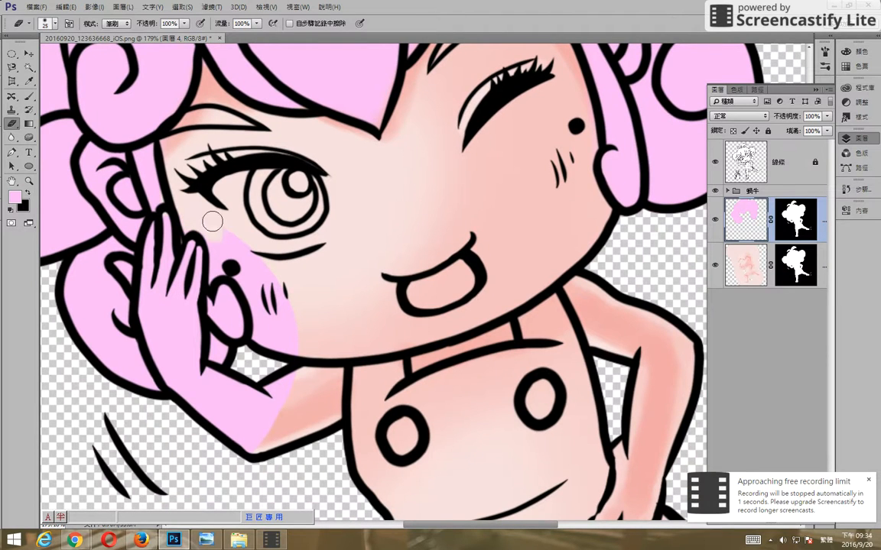